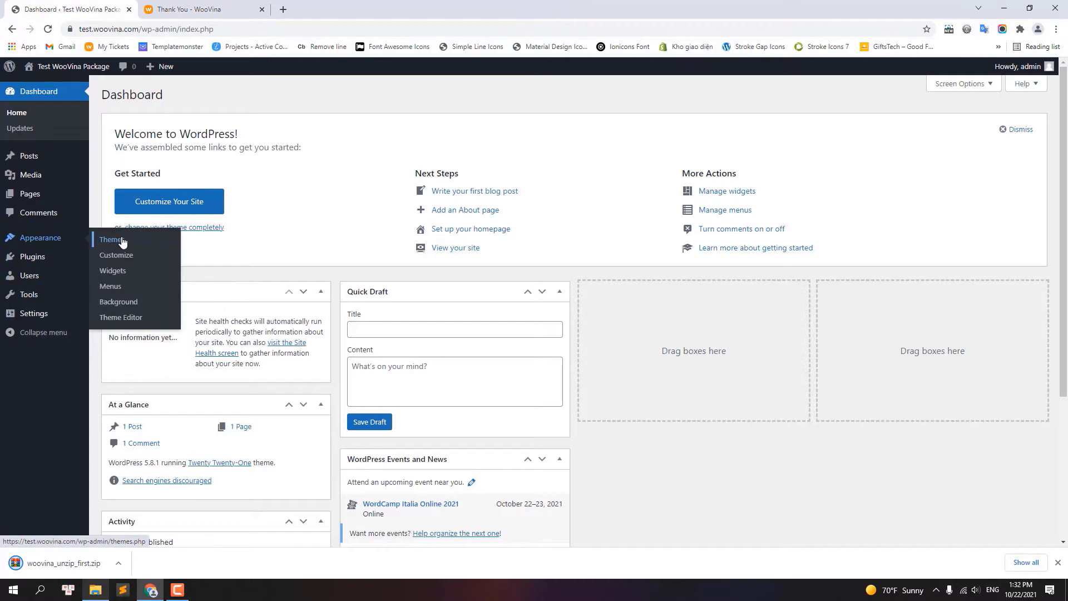
Step: Install the WooVina theme by uploading woovina.zip from the Desktop, and activate it
click(122, 240)
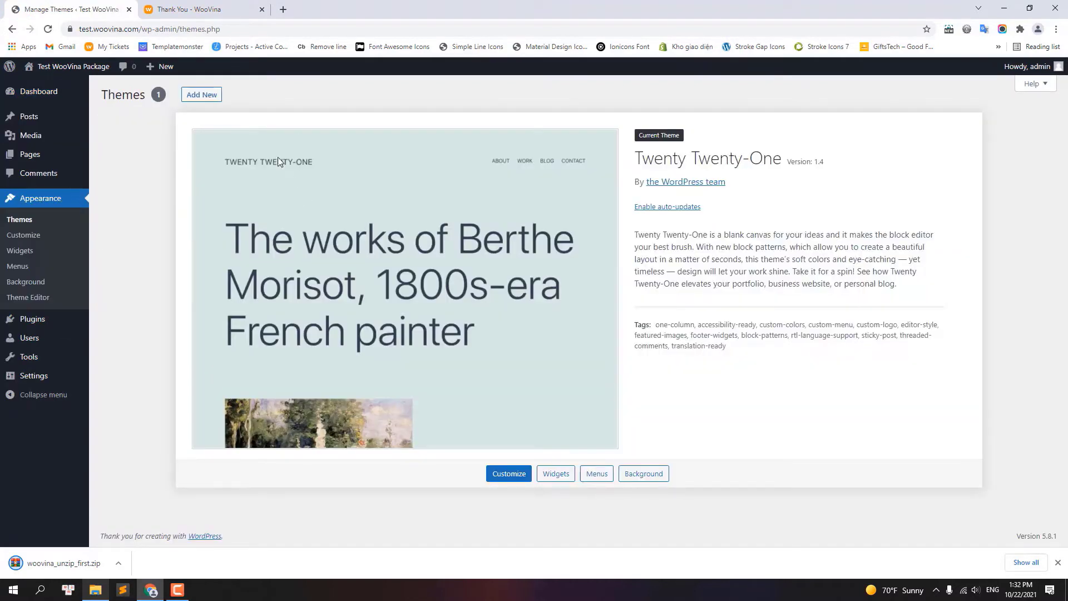
click(210, 98)
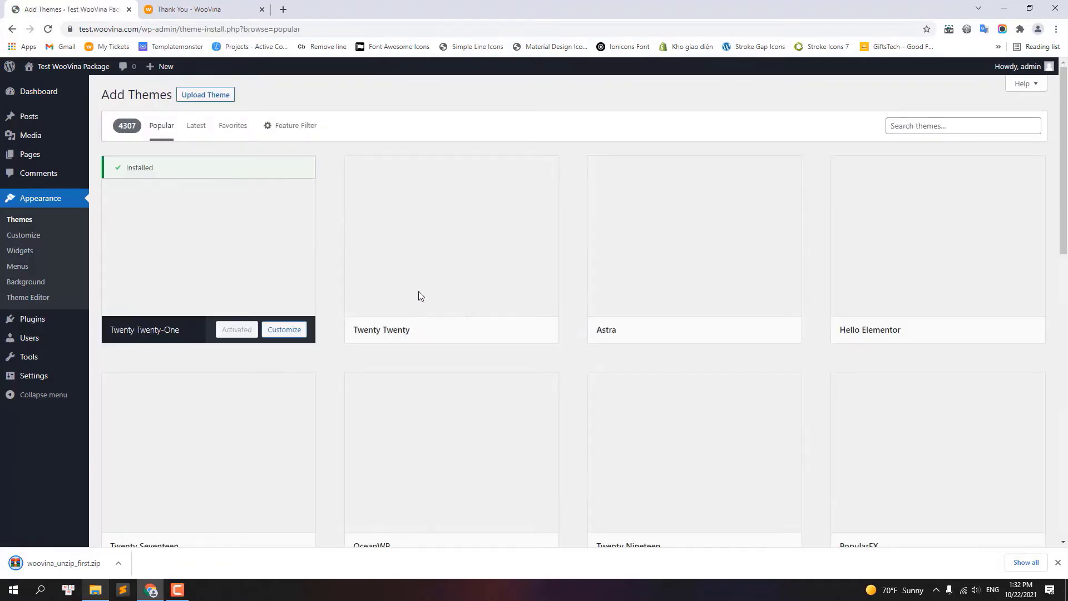
click(205, 95)
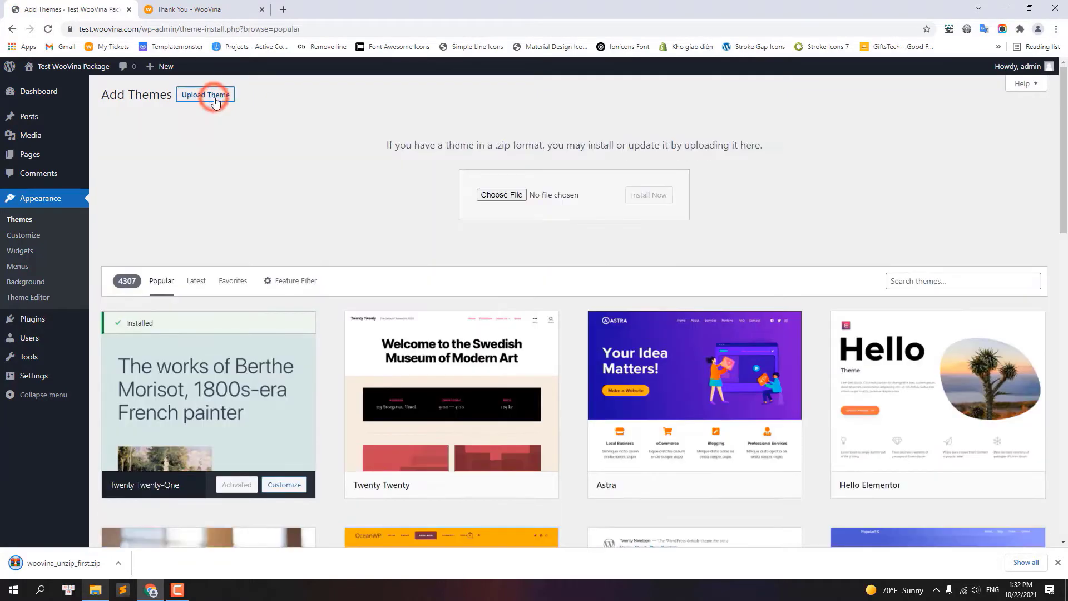
click(499, 196)
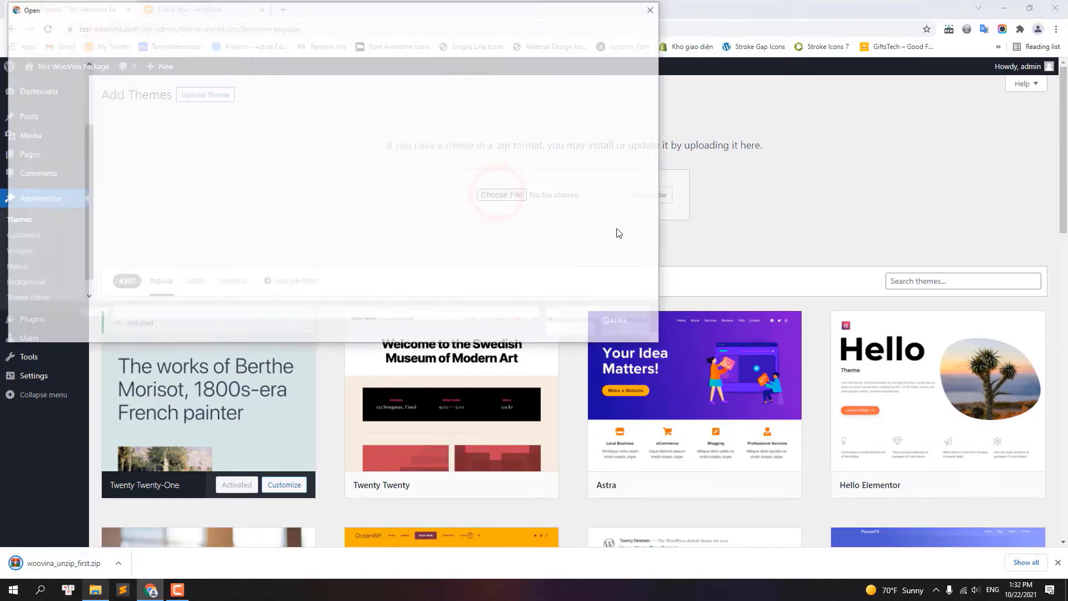
click(164, 187)
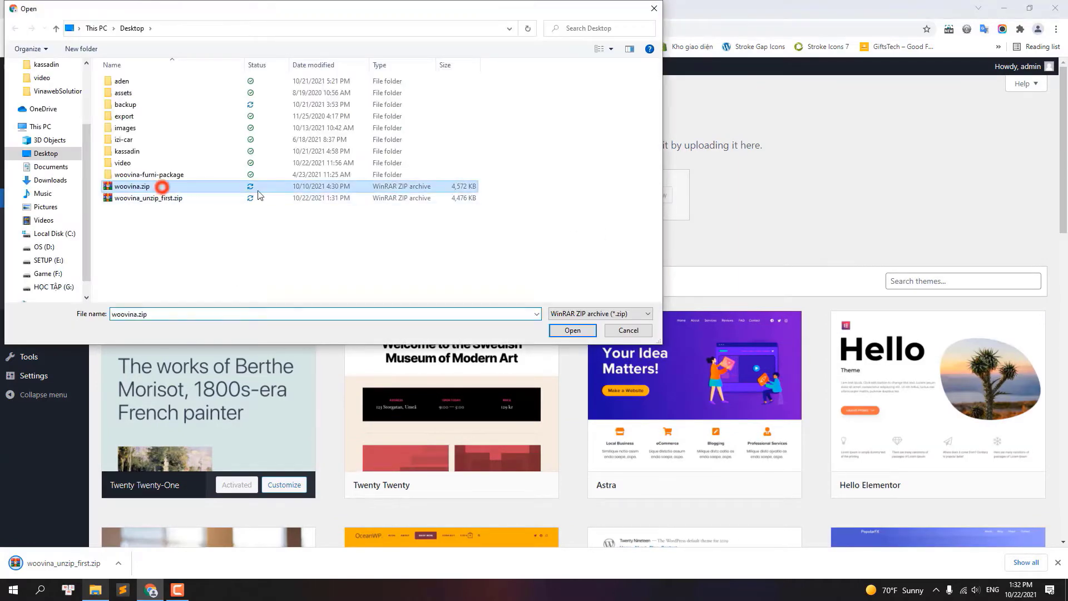
click(573, 331)
click(647, 195)
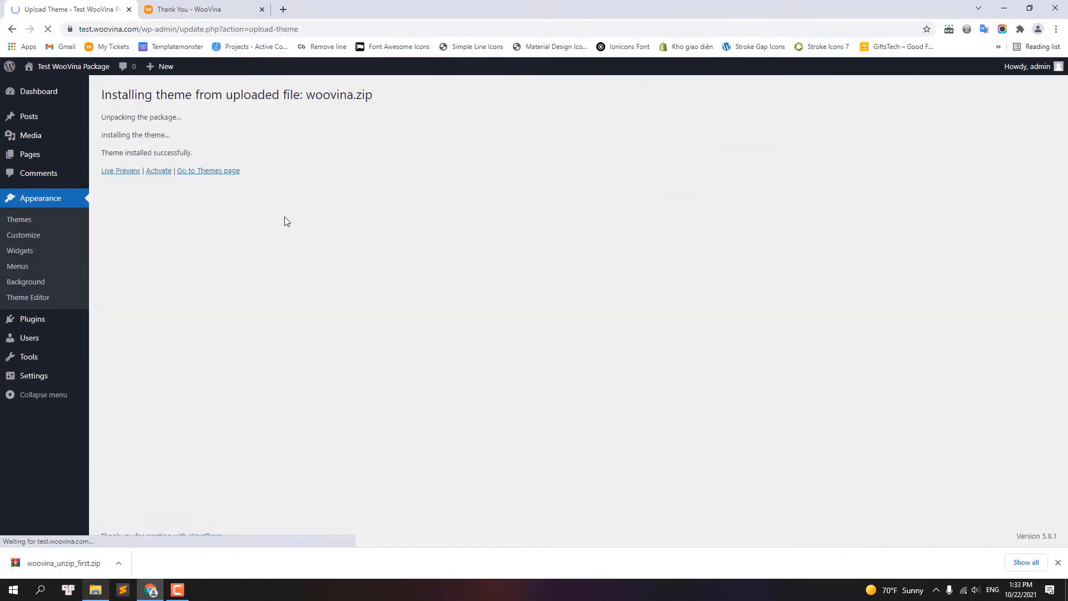
click(160, 171)
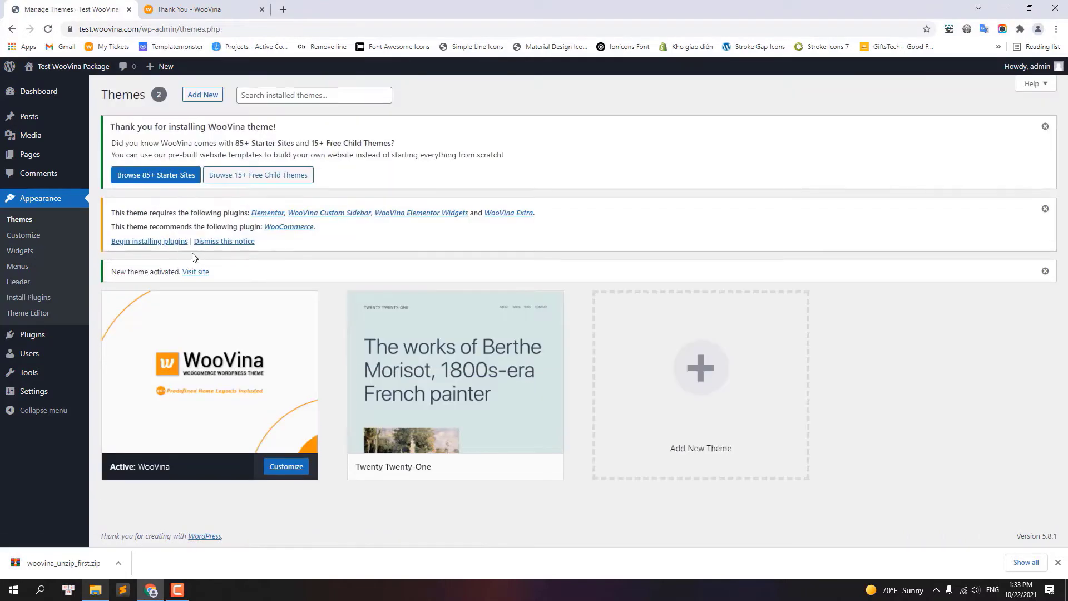
Step: Bulk-install all the plugins the theme requires or recommends, including Elementor, WooVina Extra and WooCommerce
click(142, 241)
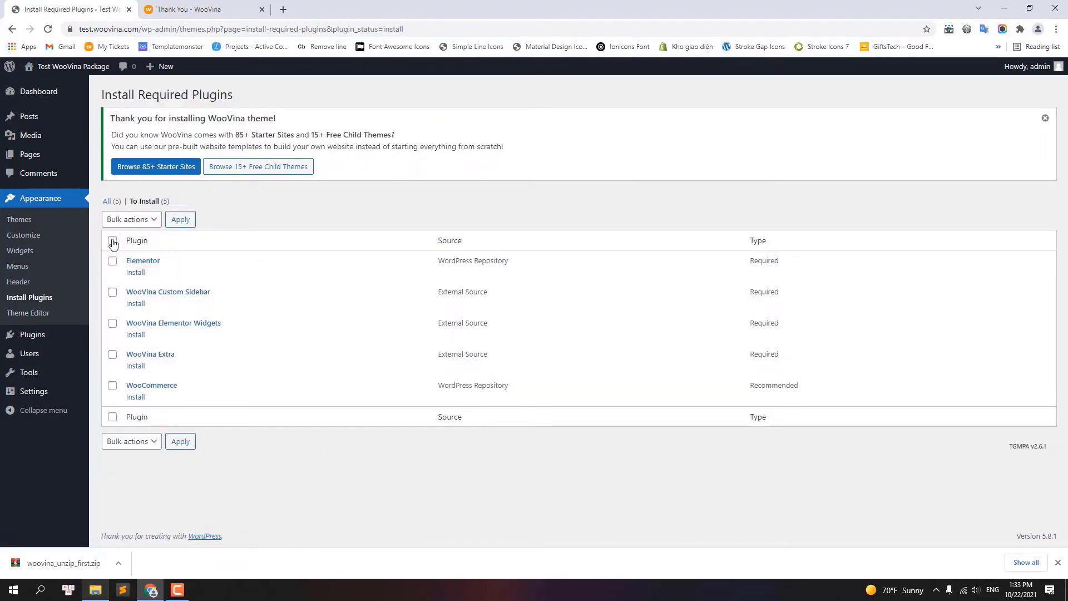
click(115, 218)
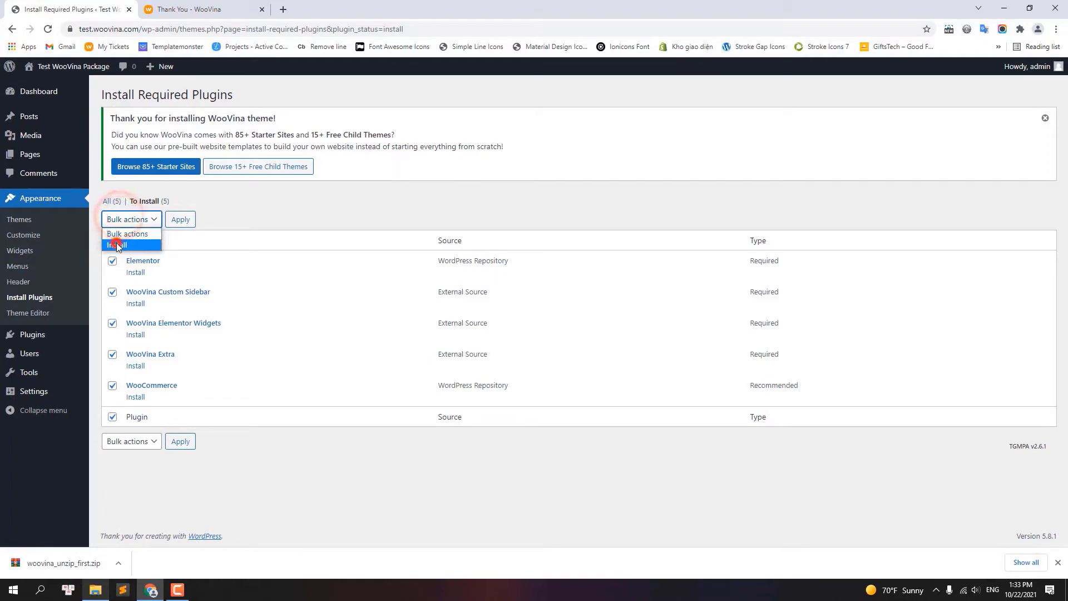
click(114, 241)
click(179, 220)
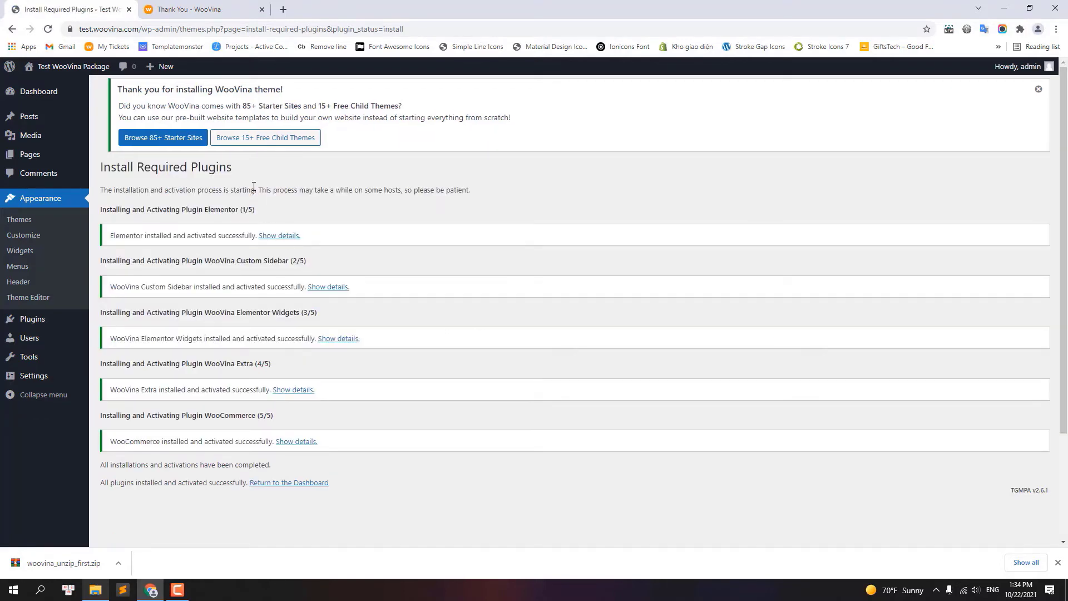
Step: Download the WooVina Belly Package from the WooVina account's downloads and save the zip to the Desktop
click(205, 8)
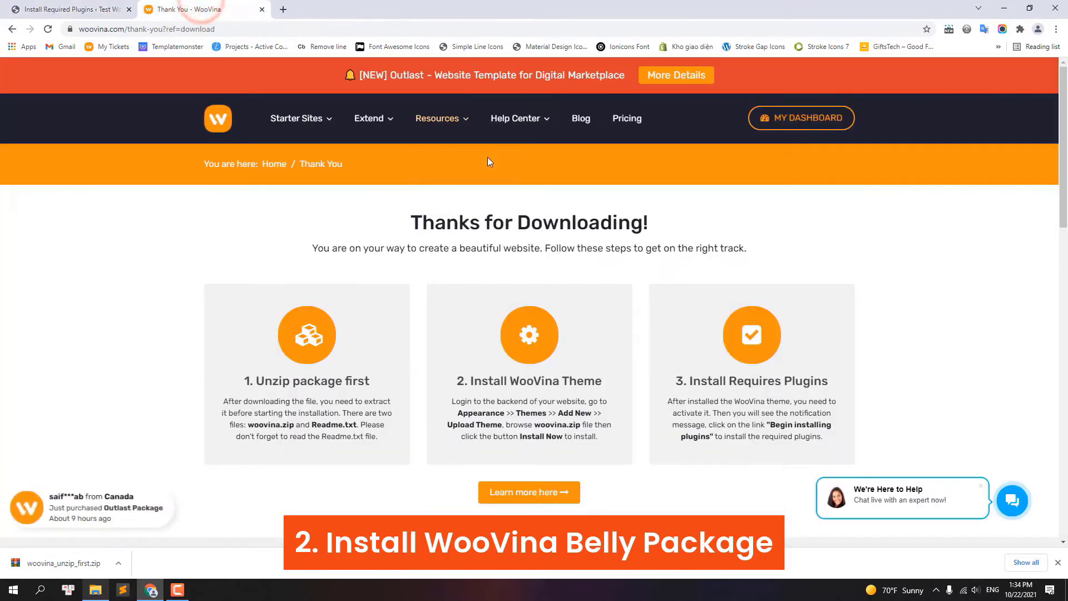
click(802, 121)
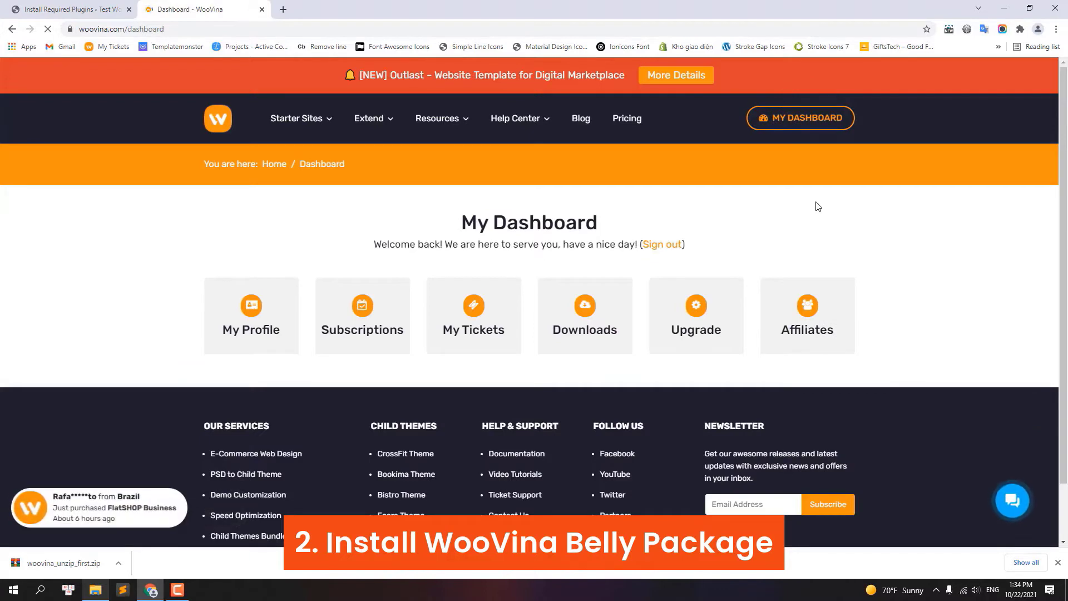
click(572, 317)
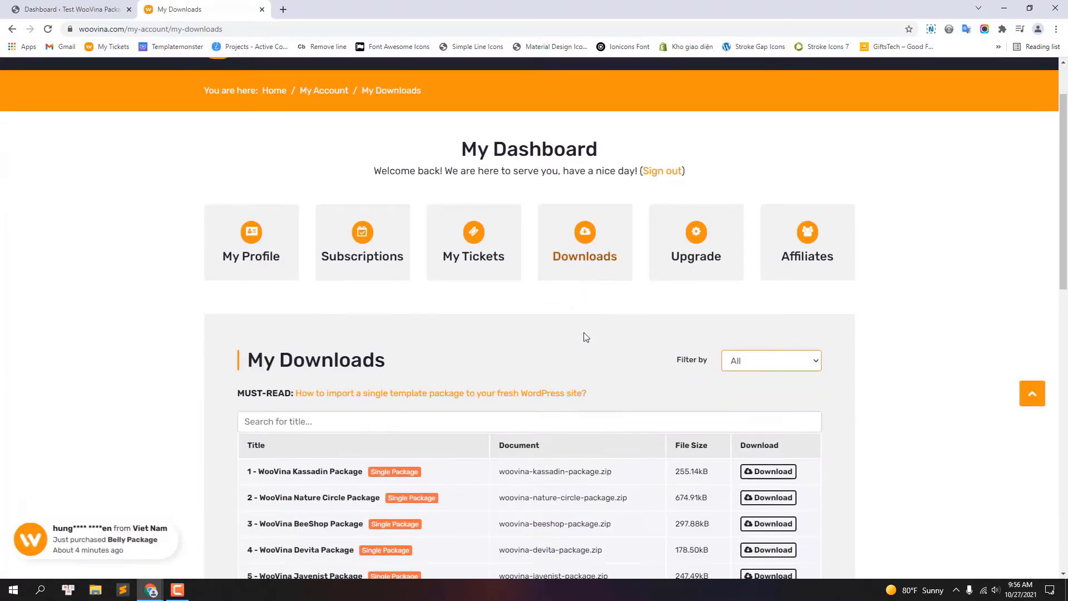
scroll(585, 337, down, 5)
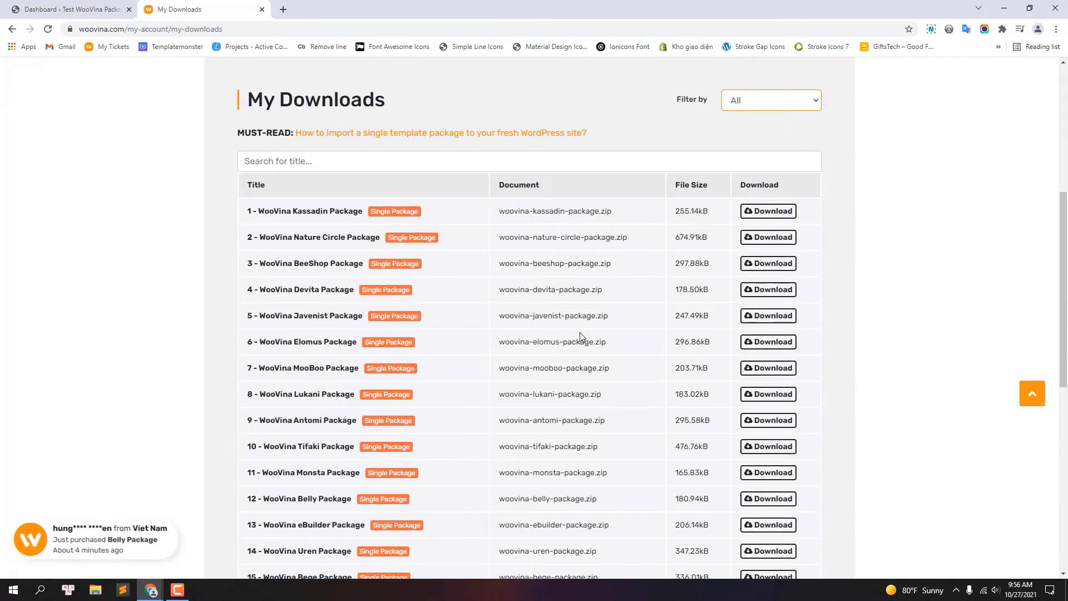
scroll(580, 334, down, 2)
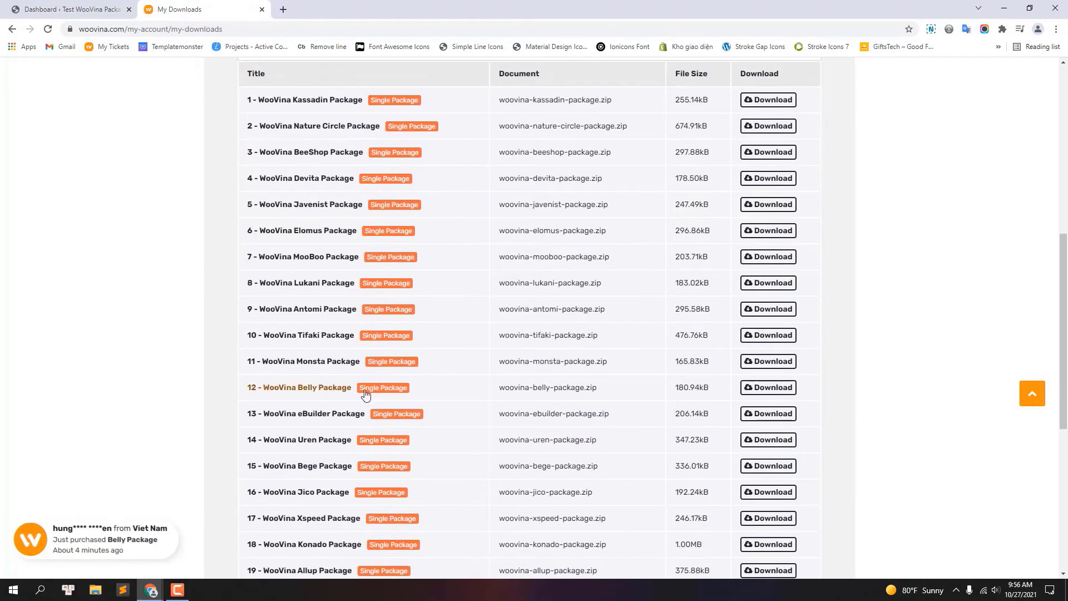
click(767, 390)
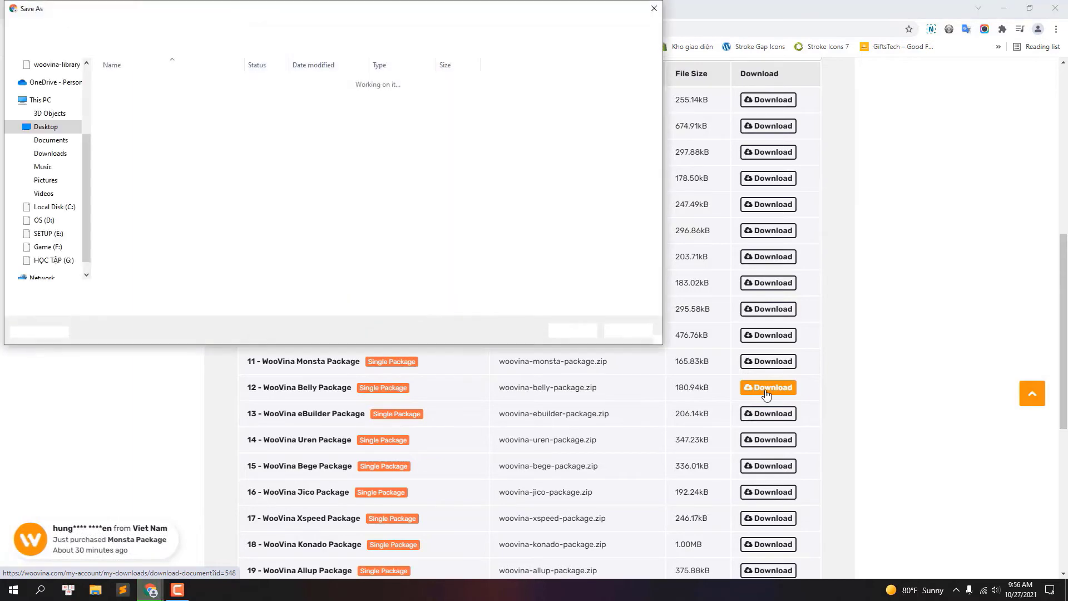
click(573, 331)
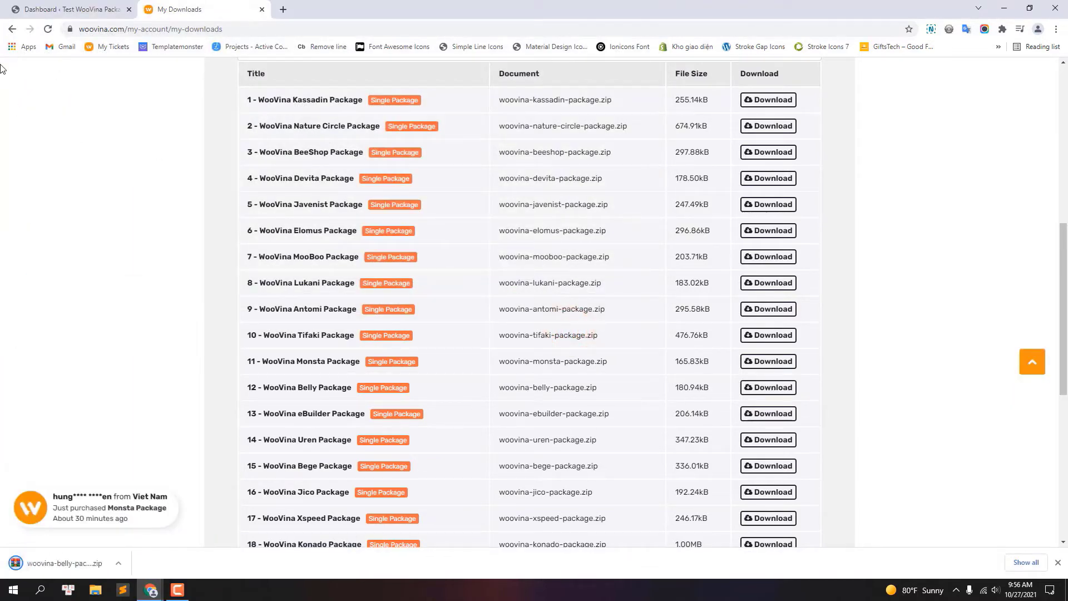
Step: Install the Belly package in WordPress by uploading woovina-belly-package.zip as a new plugin, and activate it
click(71, 9)
mouse_move(40, 382)
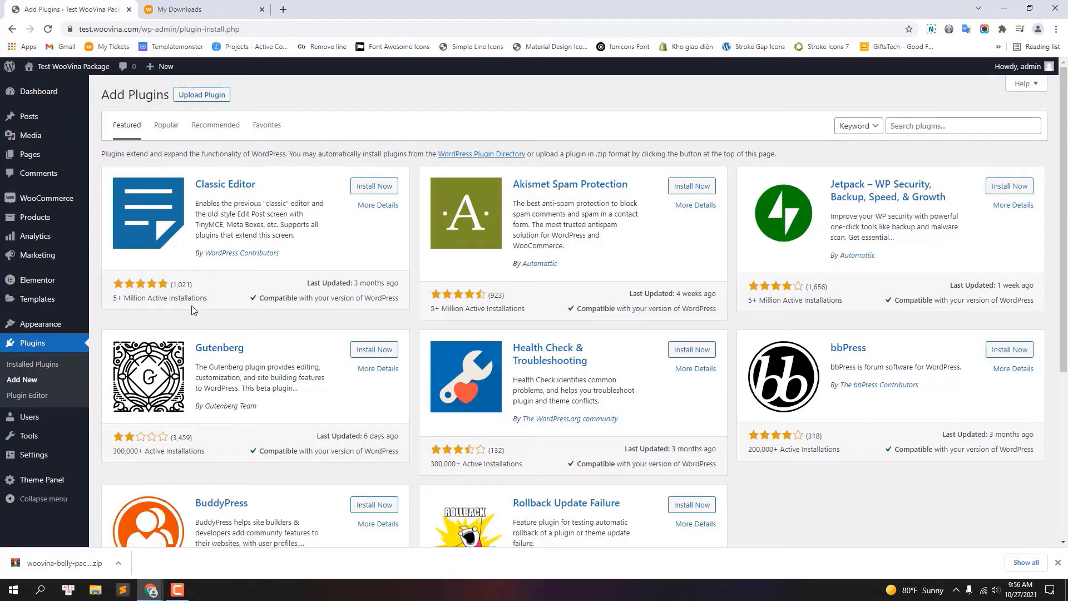
click(203, 95)
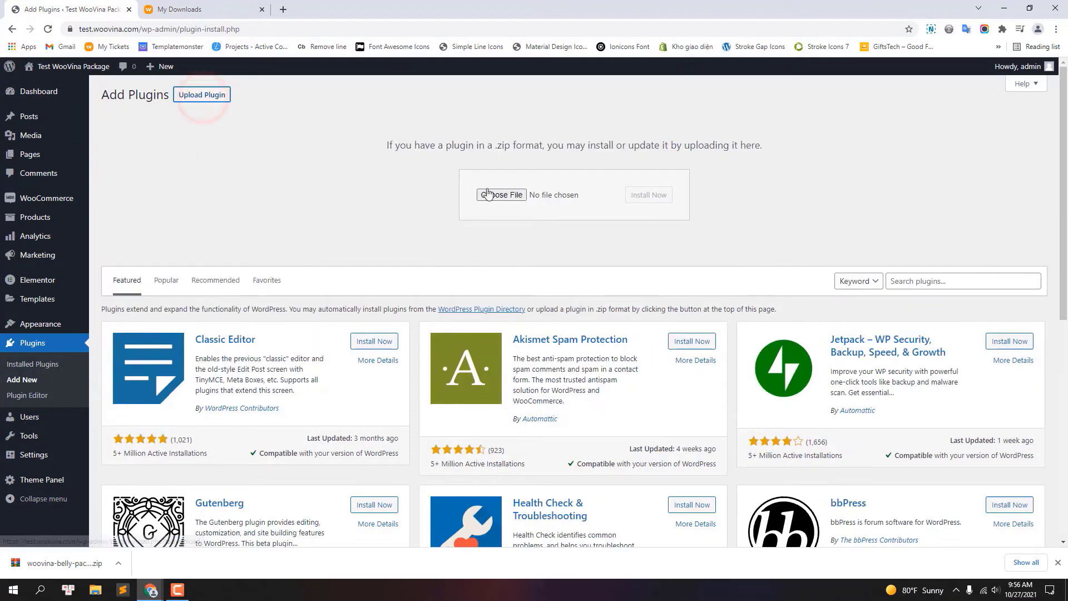
click(498, 194)
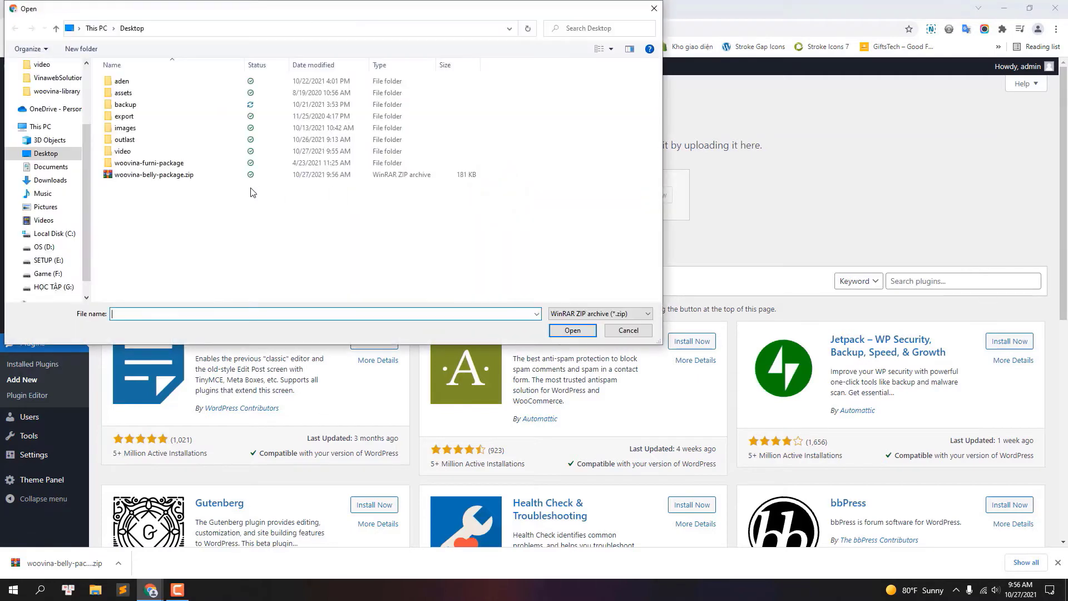
click(188, 174)
click(573, 330)
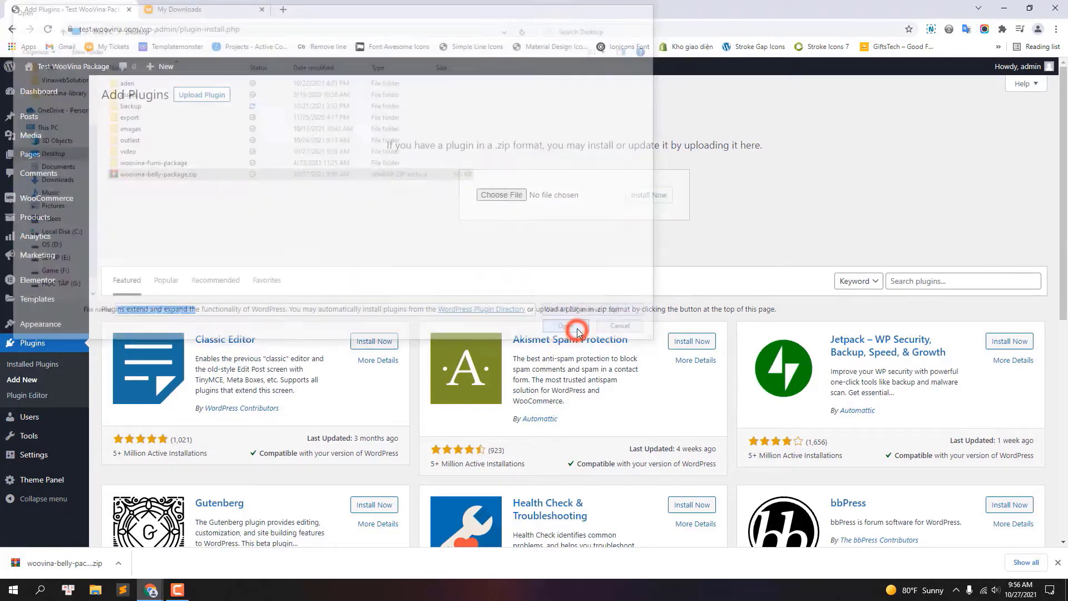
click(644, 195)
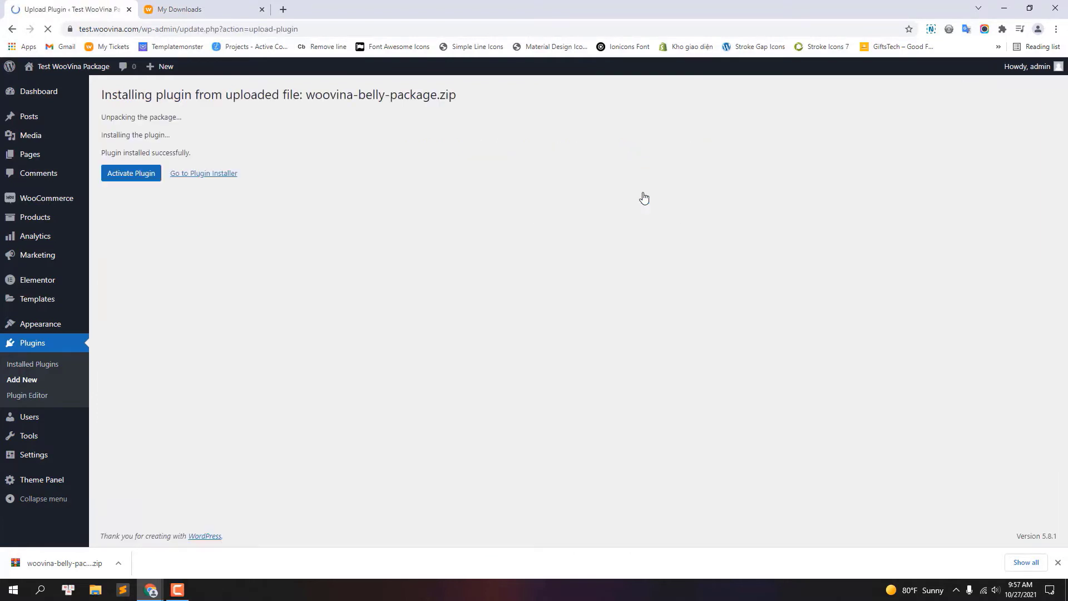
click(131, 175)
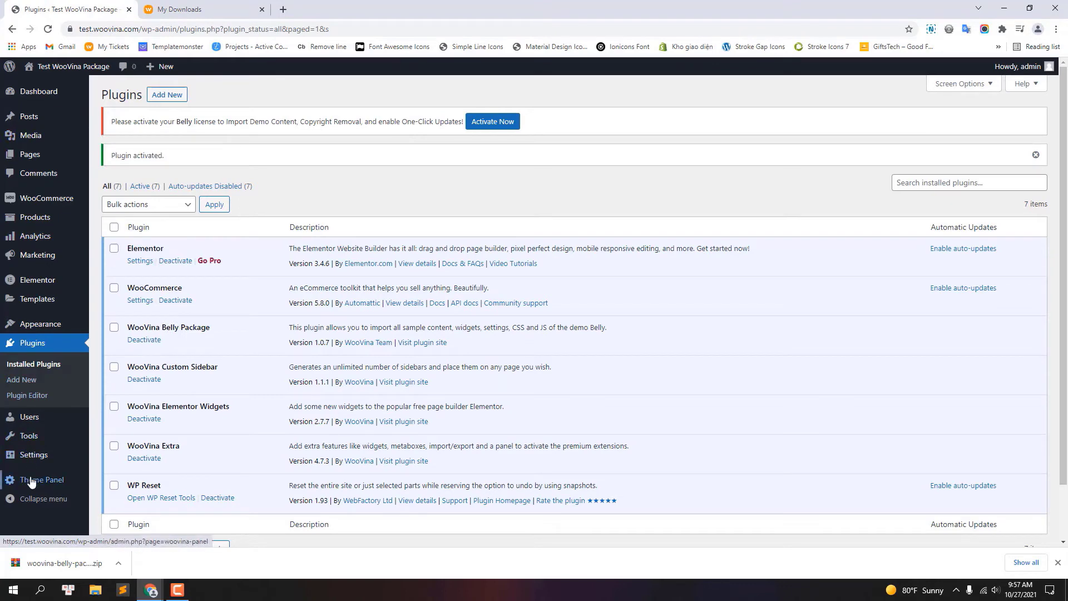
Step: Open the Theme Licenses settings in WordPress and the subscription history in the WooVina account
mouse_move(31, 482)
click(142, 517)
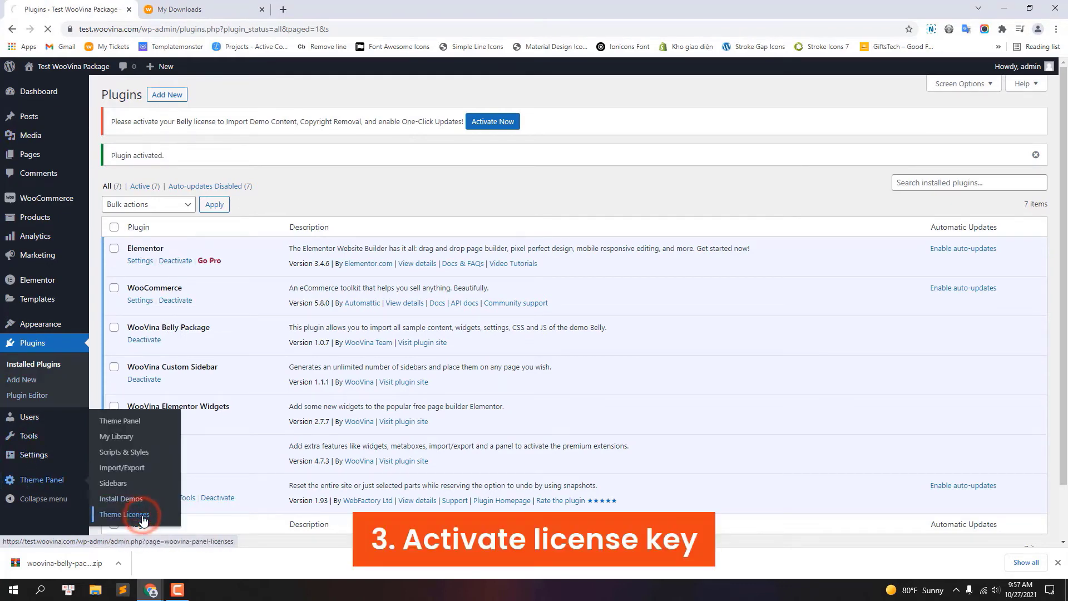
click(211, 10)
scroll(564, 404, up, 6)
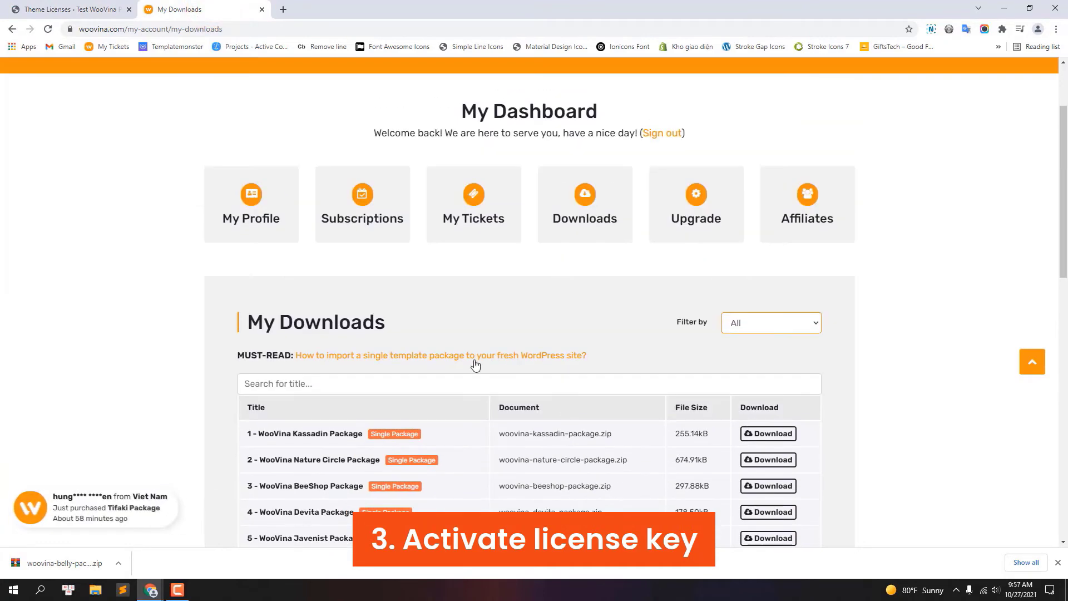
scroll(475, 364, up, 2)
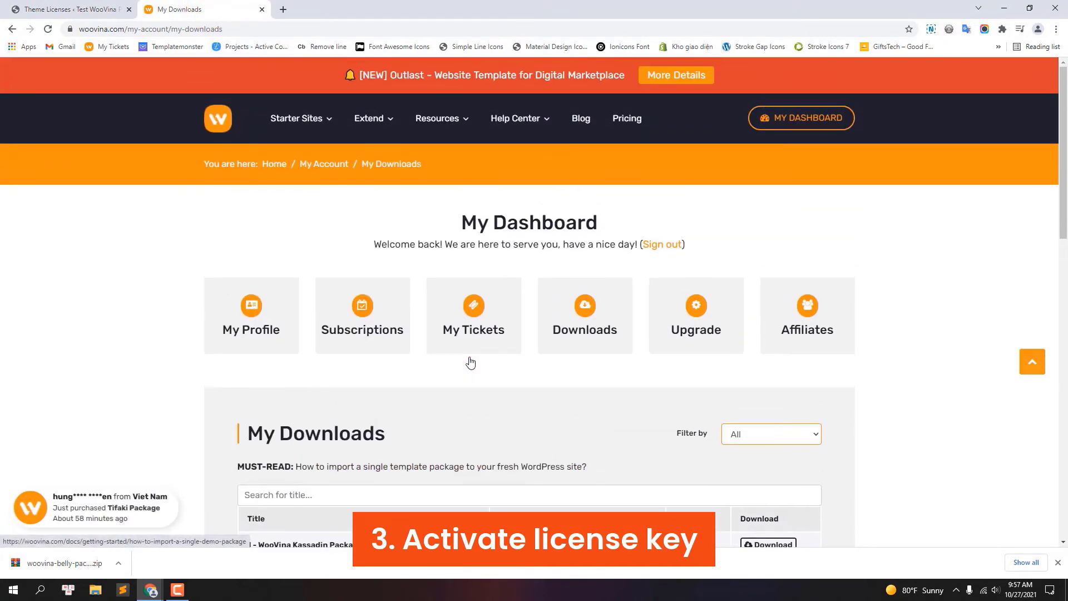
click(360, 336)
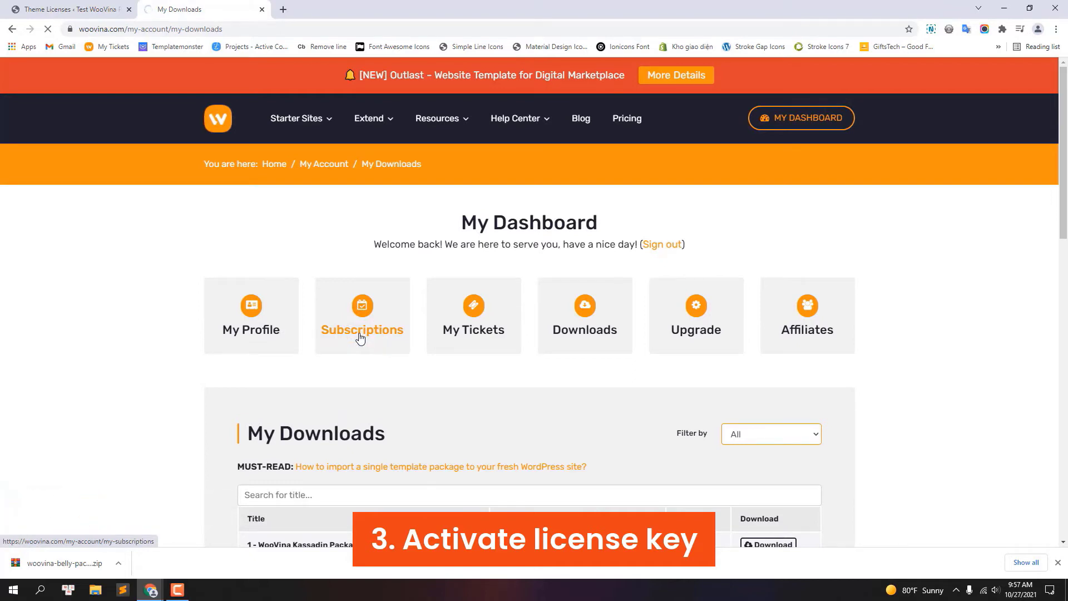
scroll(358, 338, down, 8)
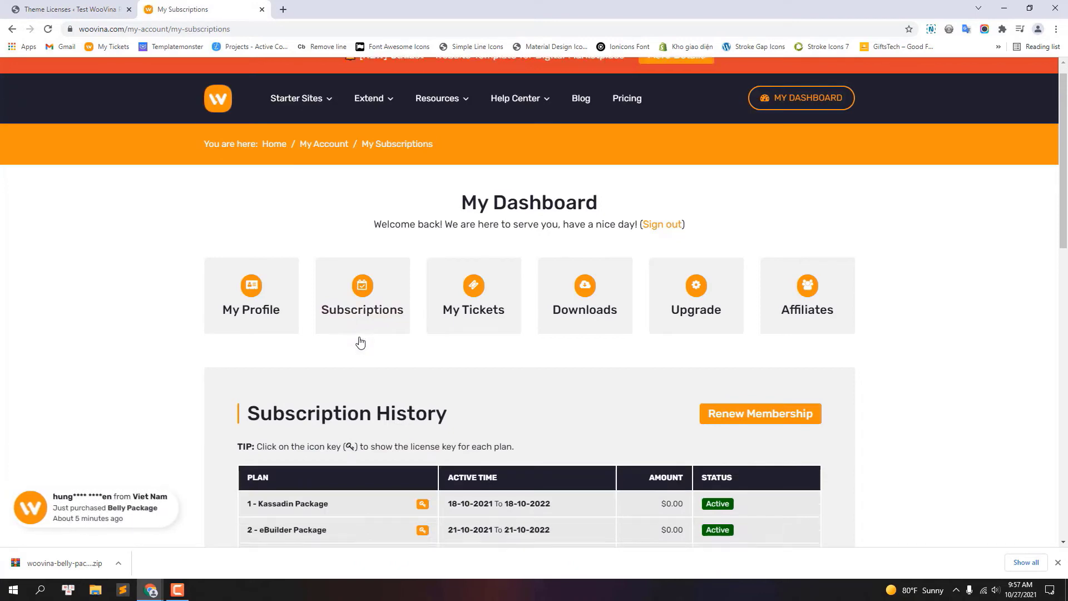
scroll(373, 359, down, 3)
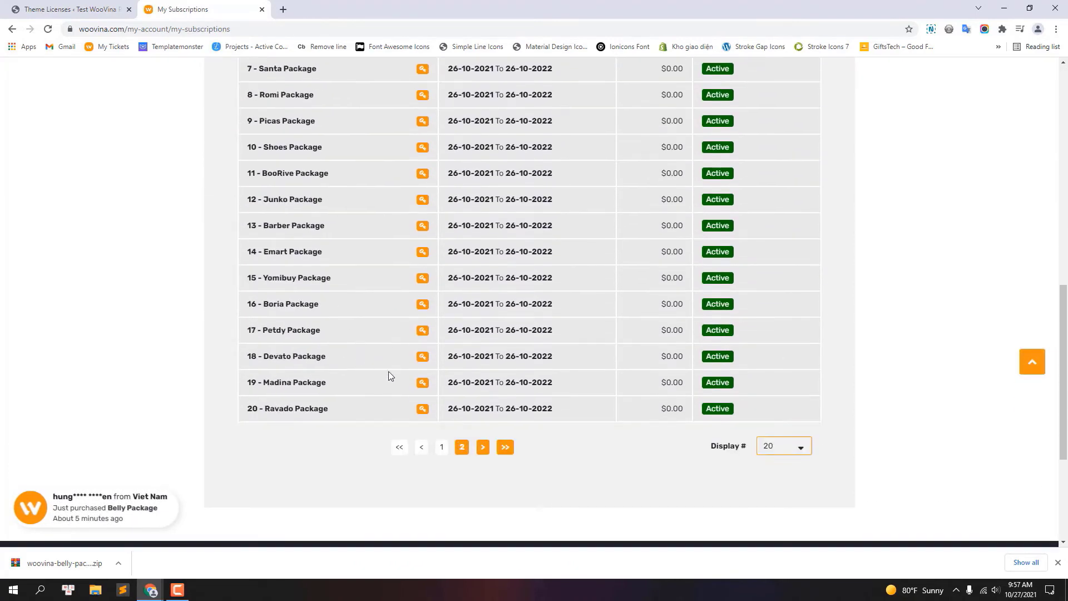
Step: Reveal the Belly Package's license key on page 2 of the subscription history and copy it
click(461, 445)
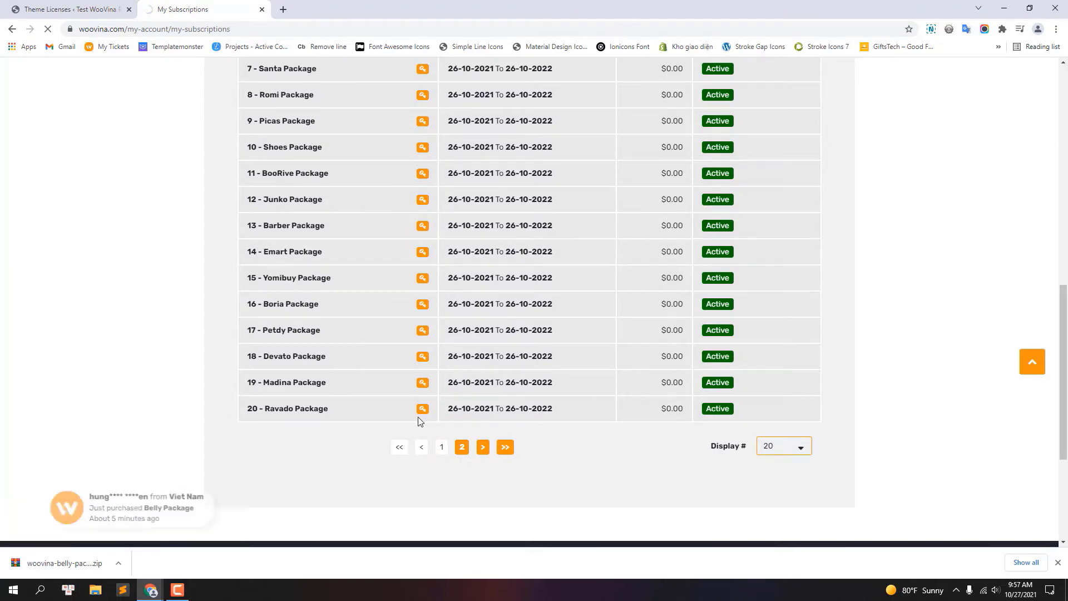
scroll(415, 421, down, 3)
scroll(415, 423, down, 7)
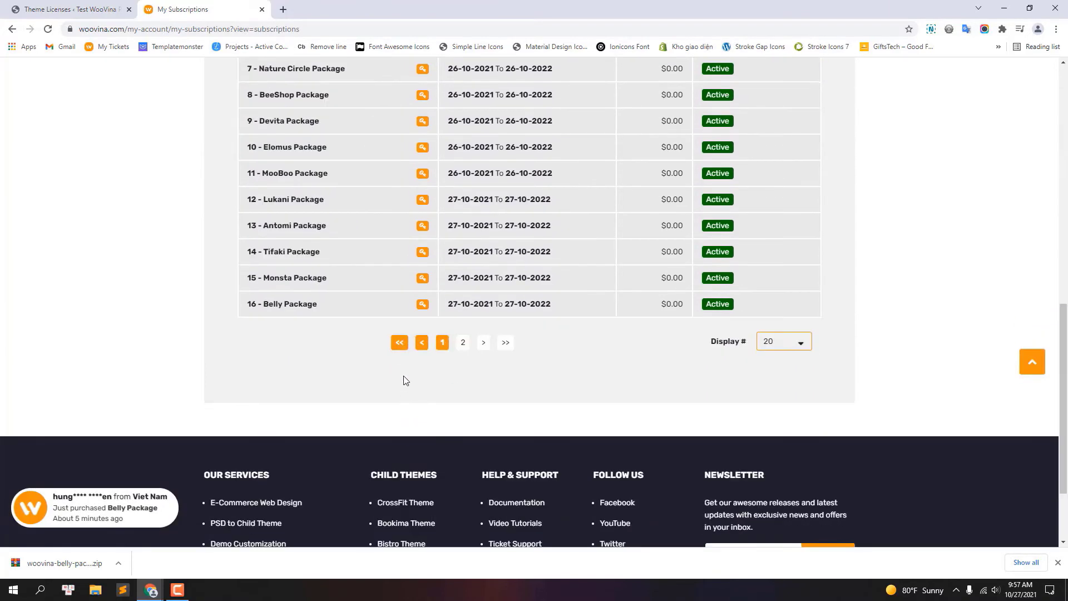
click(421, 303)
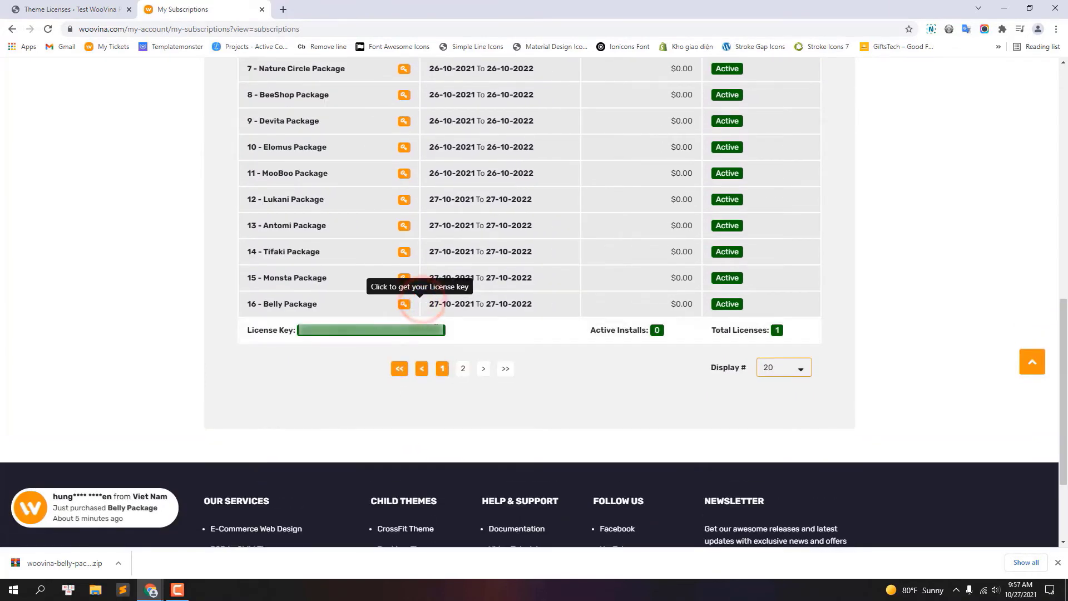
drag(443, 332, 299, 330)
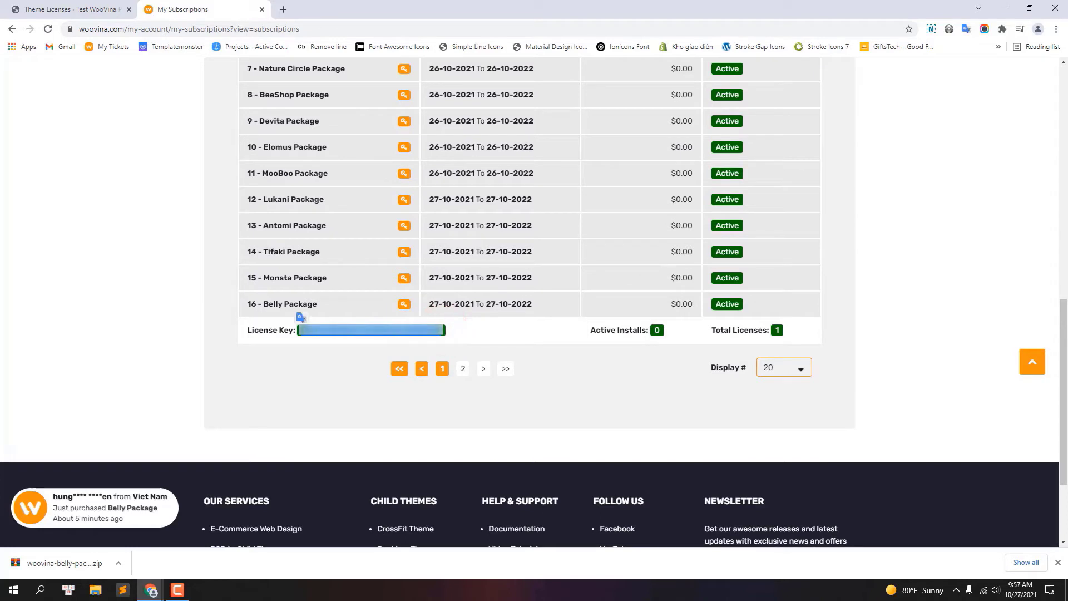
right_click(305, 333)
click(321, 341)
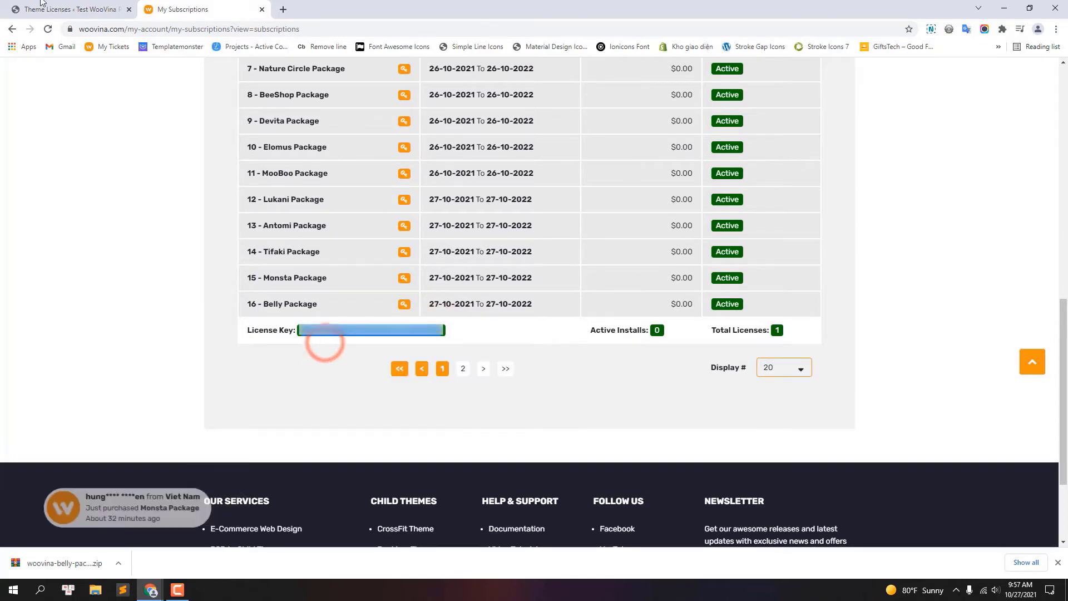
Step: Paste the copied license key as the Belly License Key in the WordPress Theme Licenses settings and save the changes
click(43, 10)
right_click(183, 191)
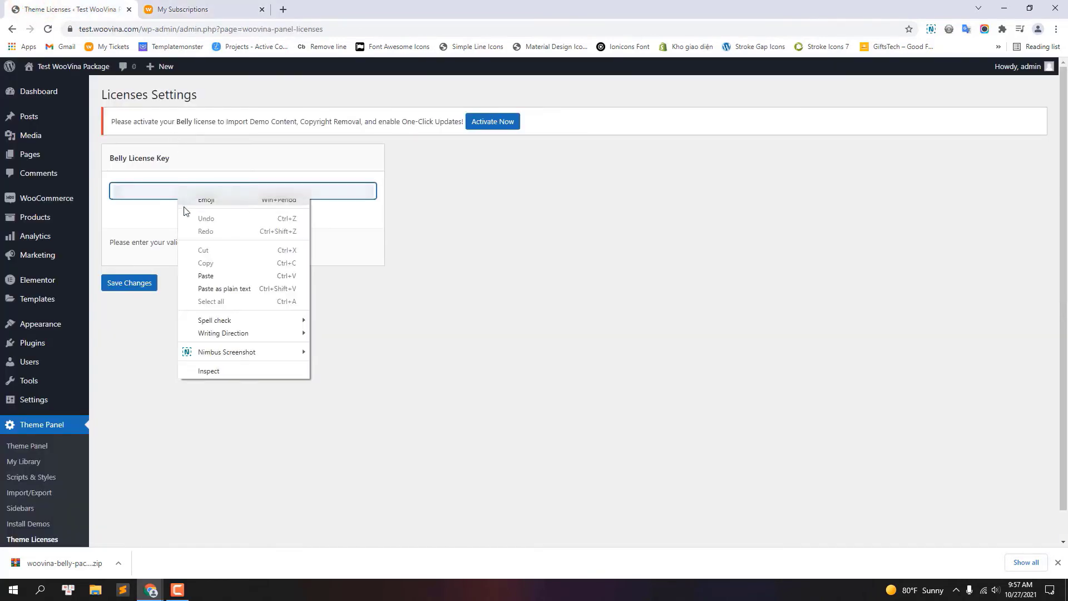
click(202, 274)
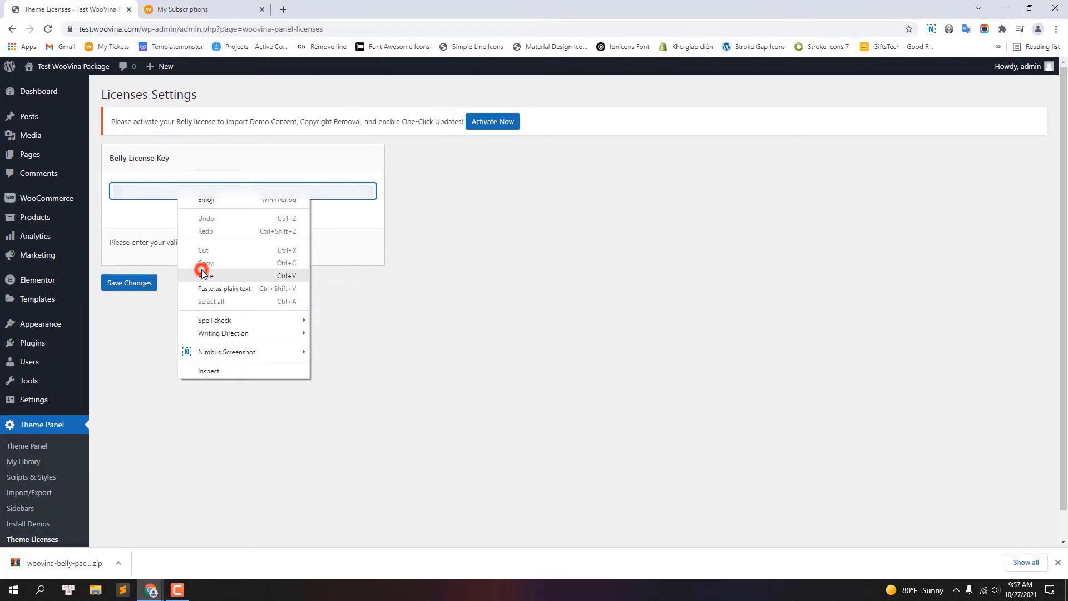
click(125, 284)
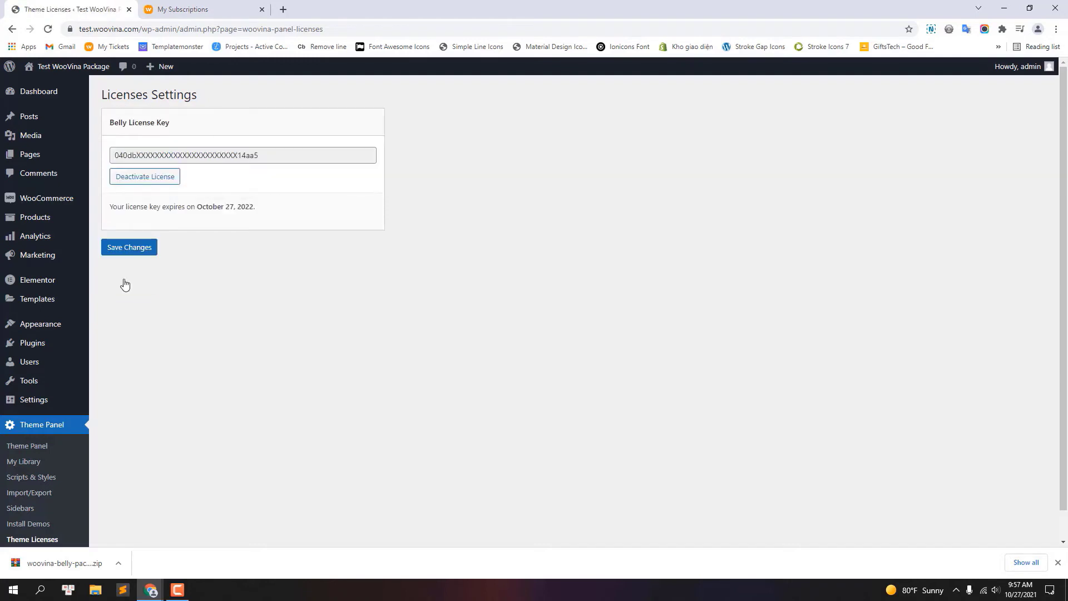
Step: Move all the default WordPress pages to the trash and empty the trash to delete them permanently
click(39, 158)
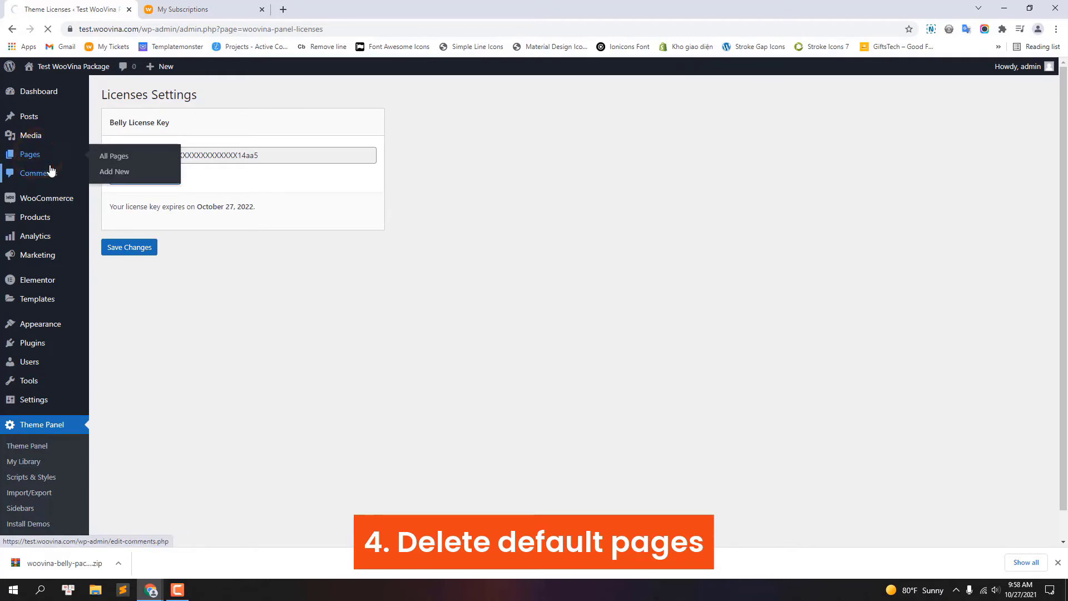
click(112, 157)
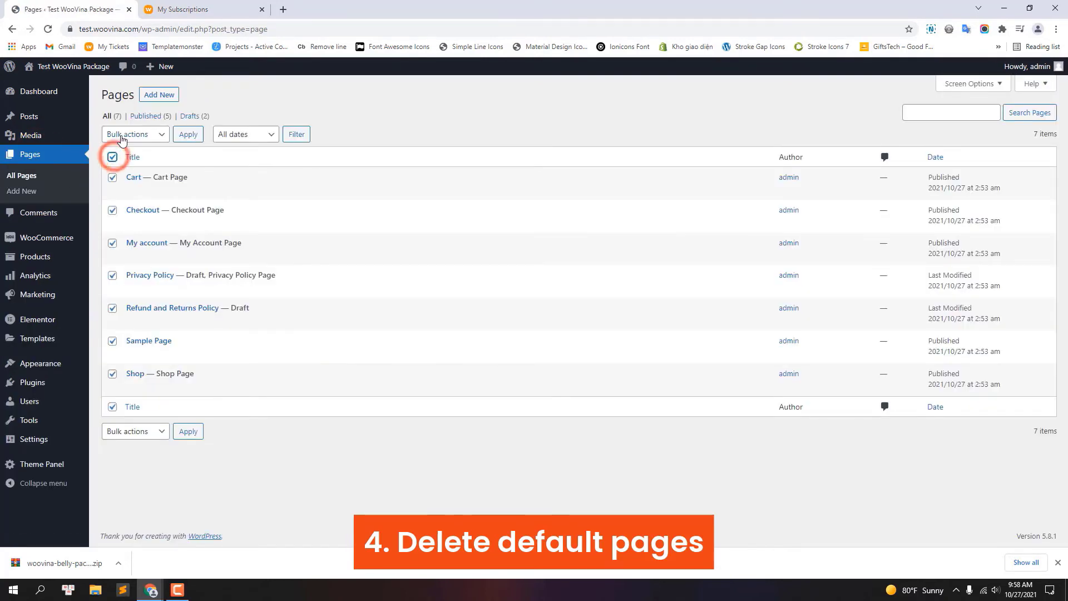
click(122, 138)
click(126, 167)
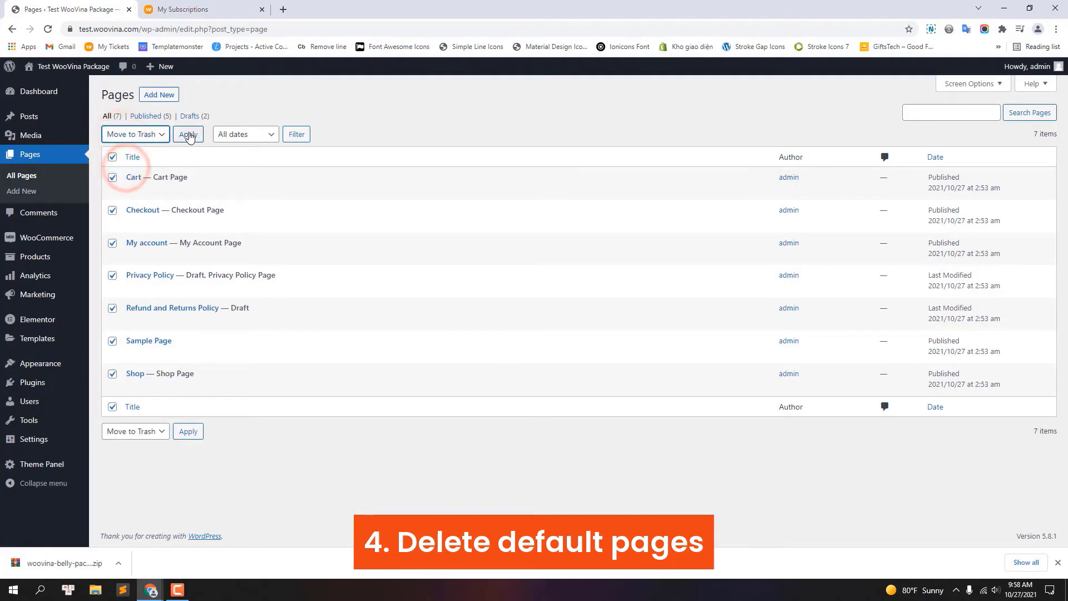
click(188, 136)
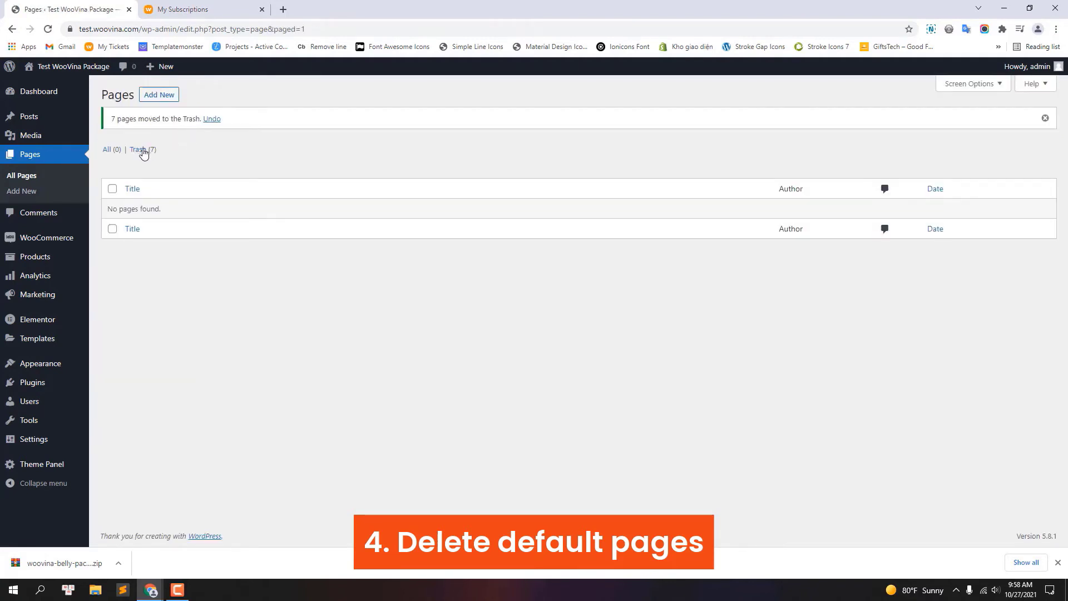
click(141, 150)
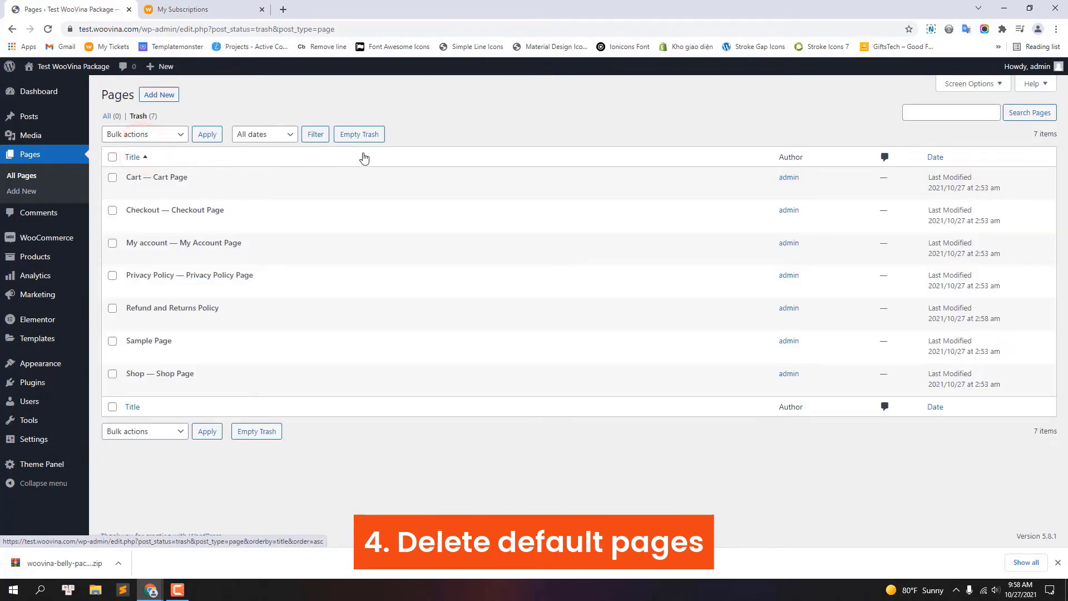
click(359, 134)
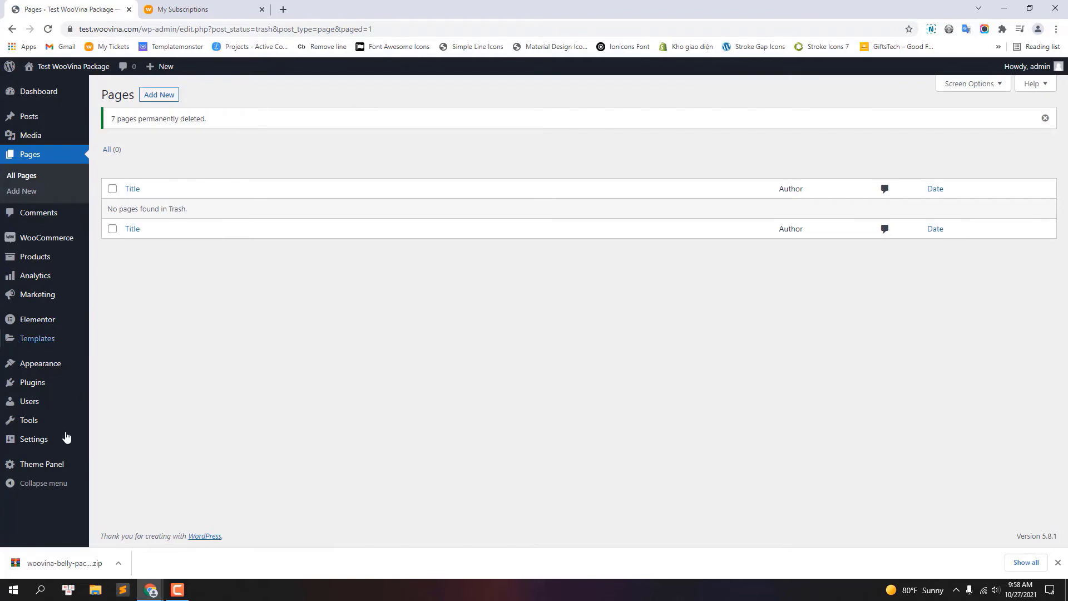
Step: Start importing the Belly demo from the theme's Install Demos page and install the required WPForms plugin
mouse_move(59, 465)
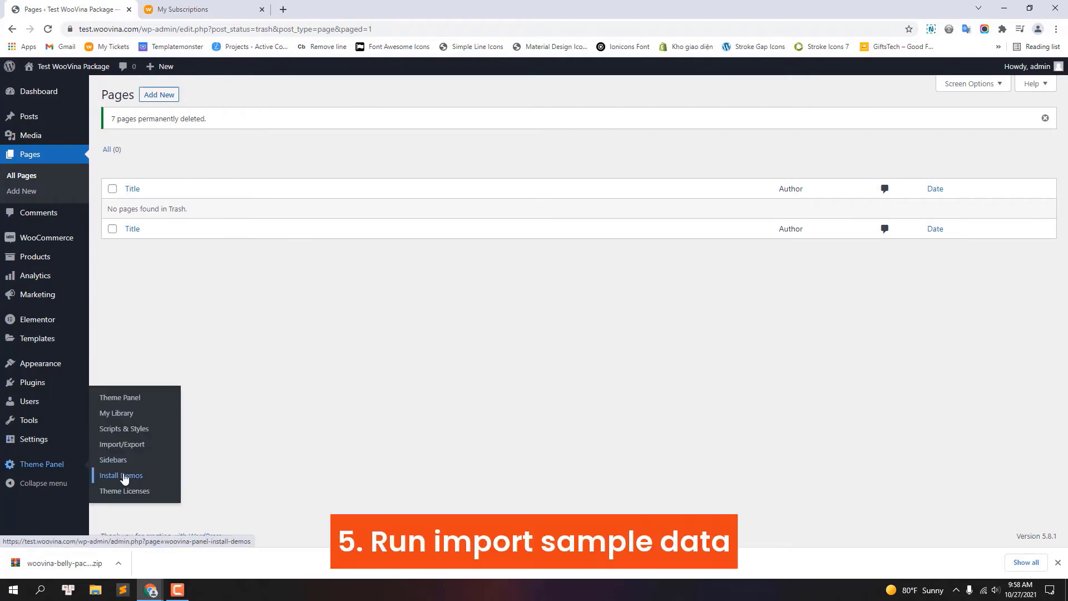
click(123, 476)
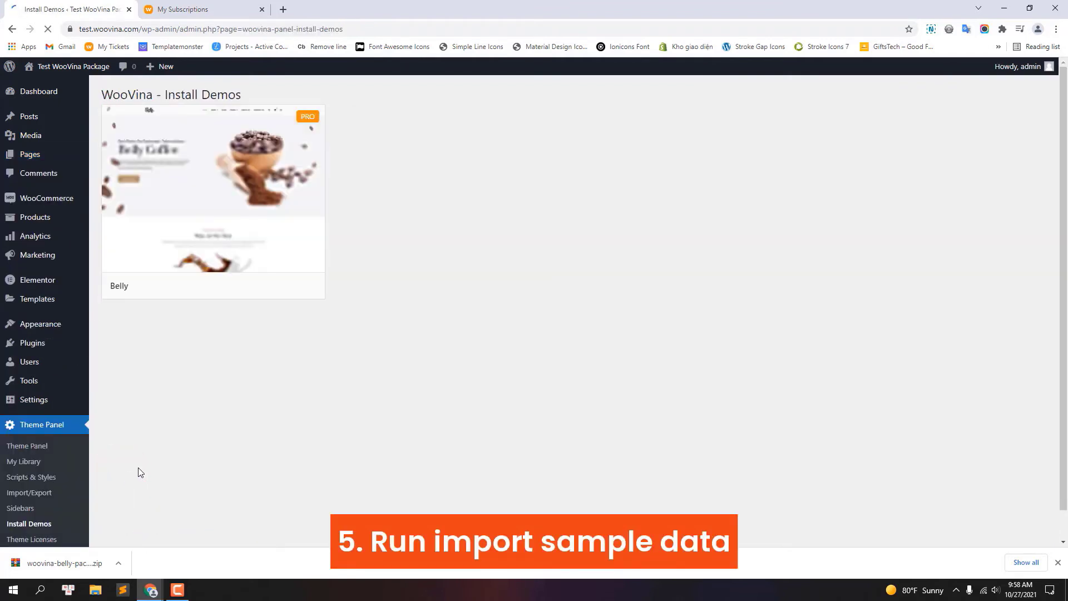
click(218, 211)
click(658, 271)
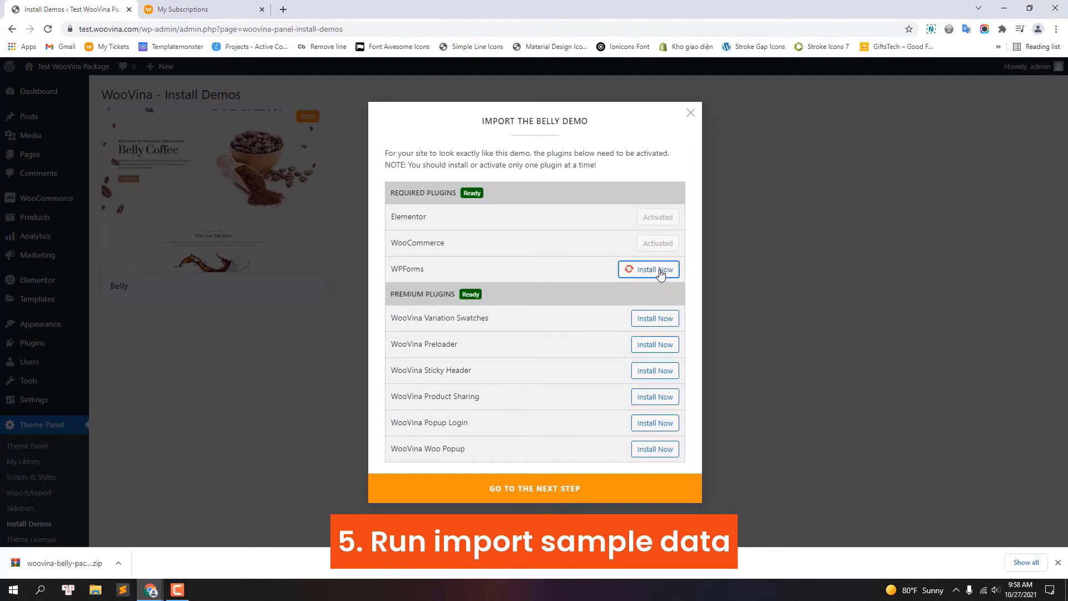
Step: Install the premium plugins one at a time: WooVina Variation Swatches, Preloader, Sticky Header, Product Sharing, Popup Login and Woo Popup
click(659, 318)
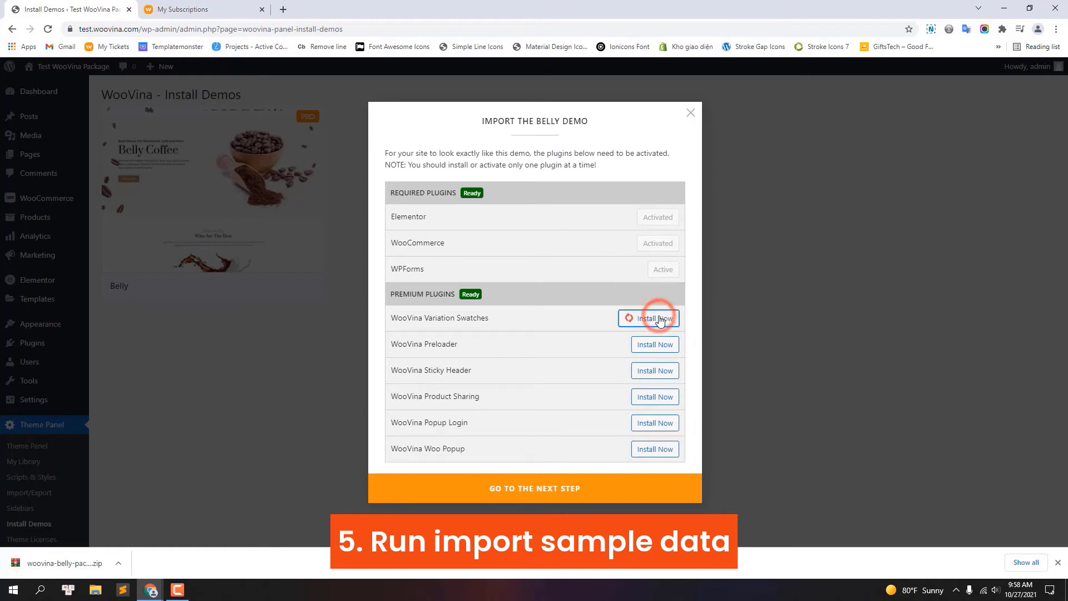
click(656, 345)
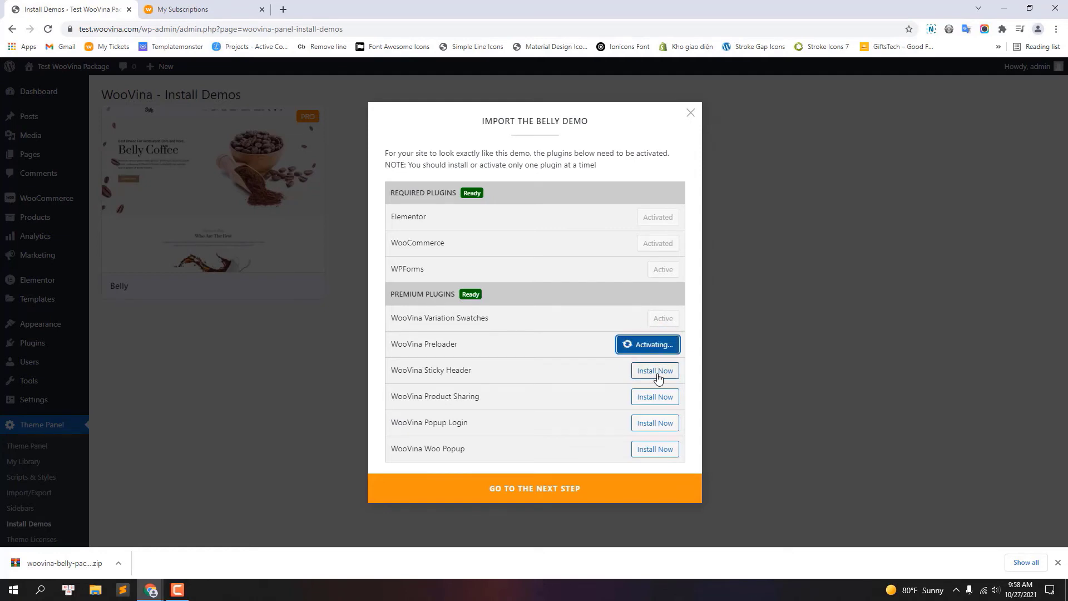
click(658, 377)
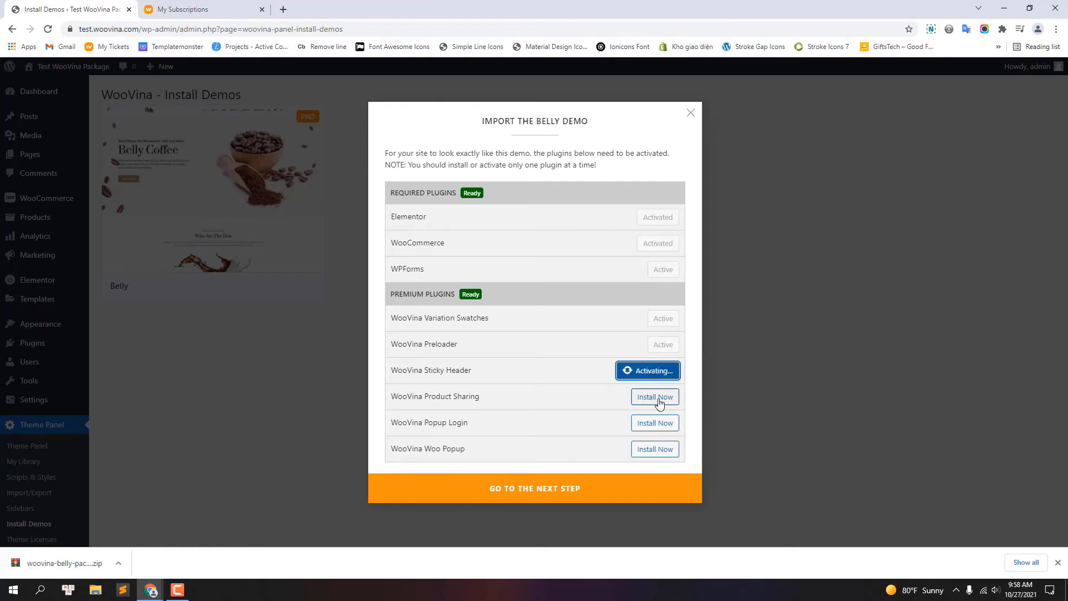
click(658, 399)
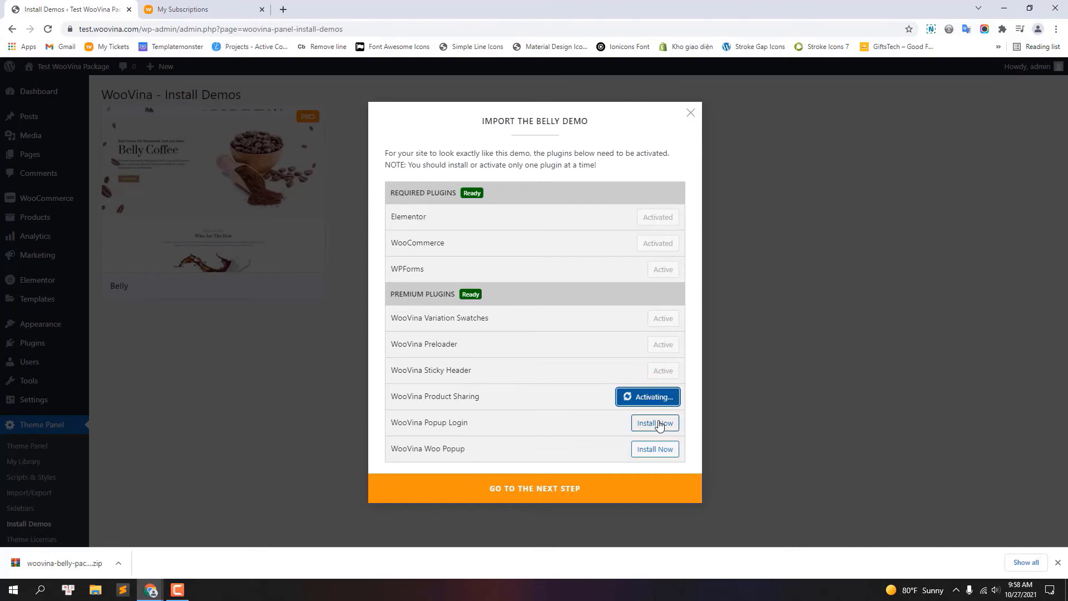
click(659, 424)
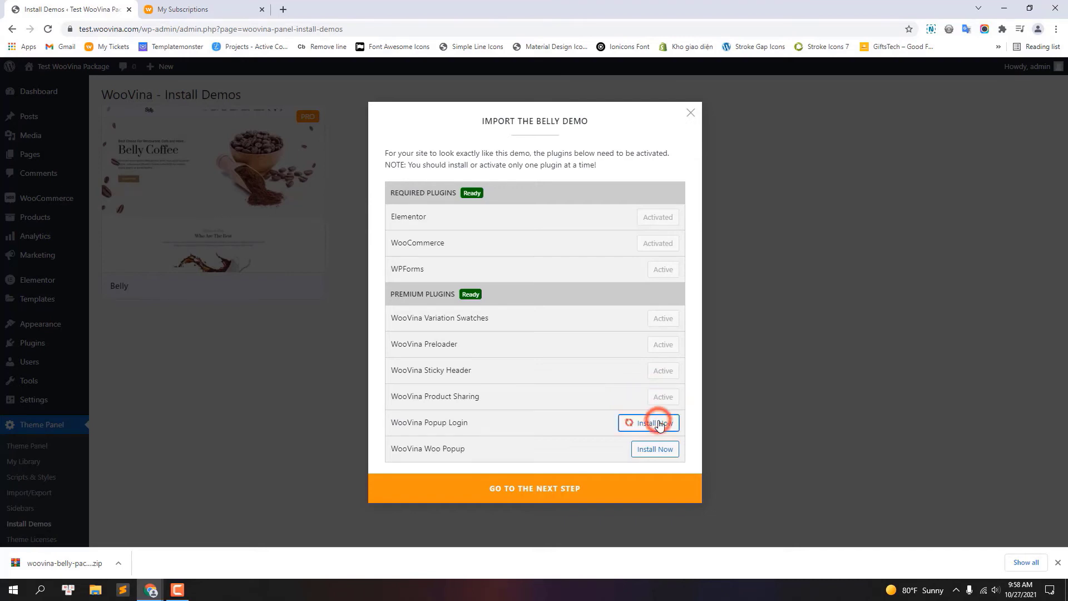
click(656, 450)
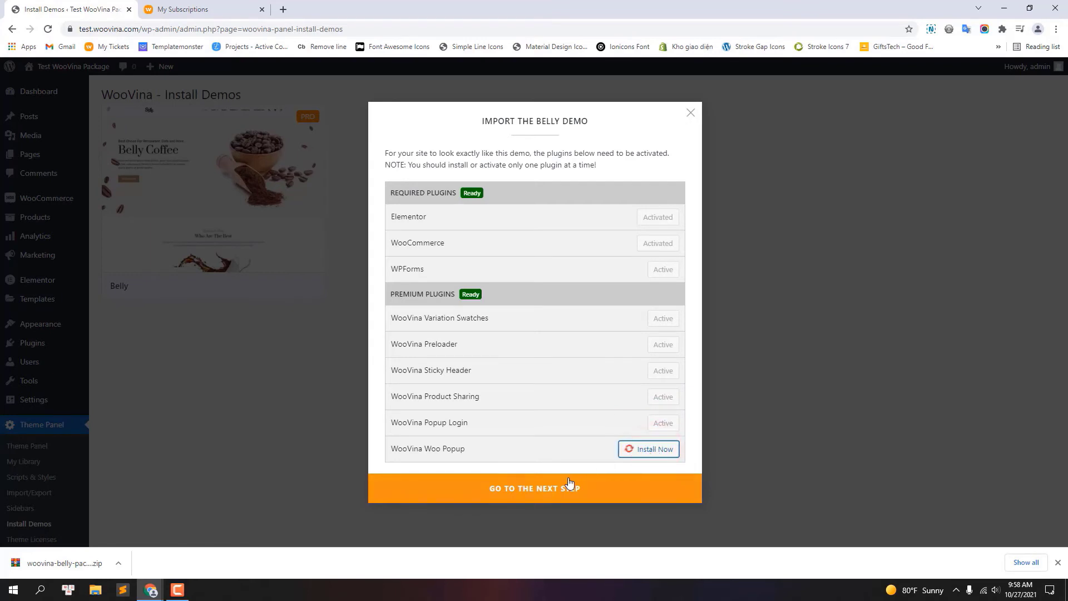
Step: Install the Belly demo with XML data, customizer settings, widgets and contact form, and open Elementor's Replace URL tool
click(526, 489)
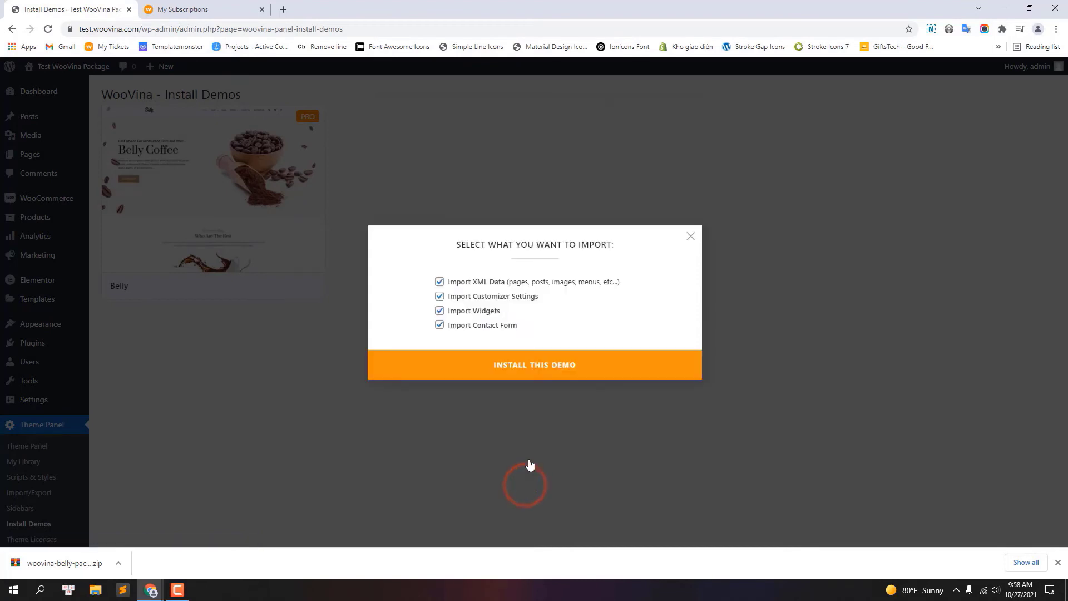
click(534, 366)
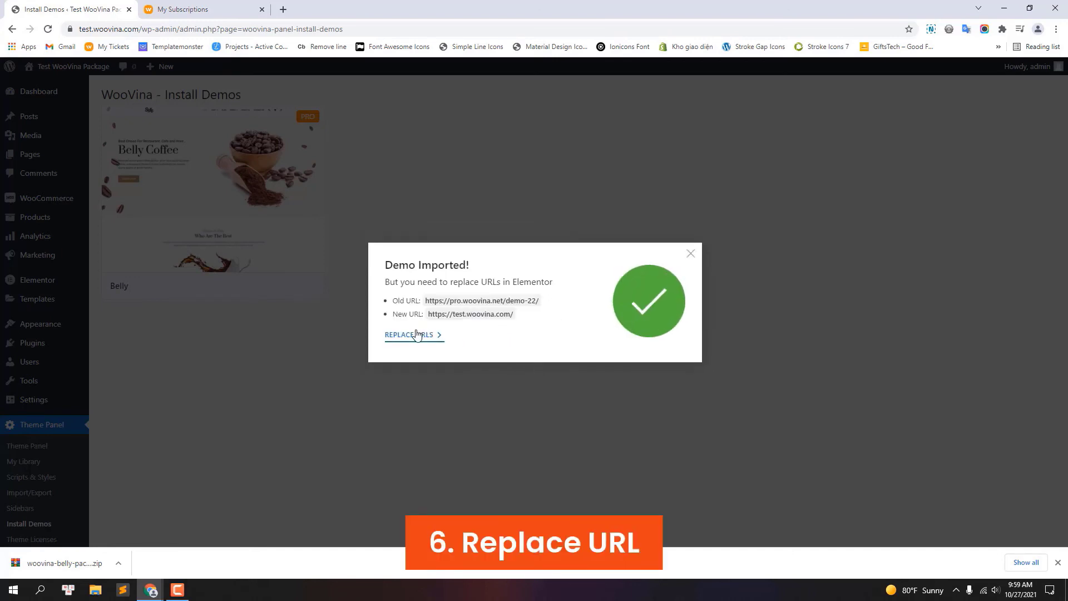
click(416, 334)
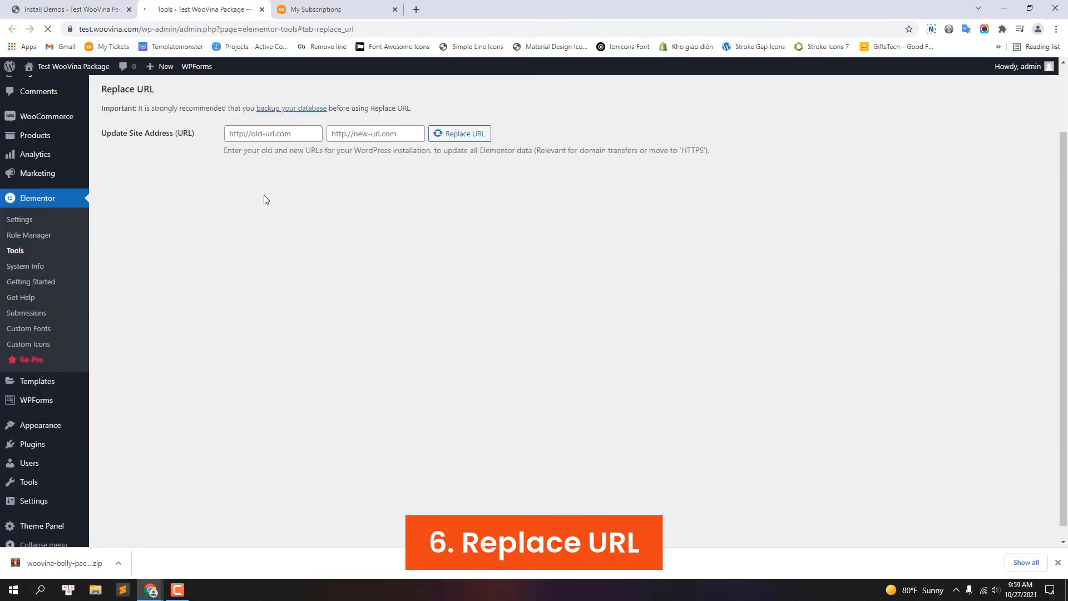
click(86, 10)
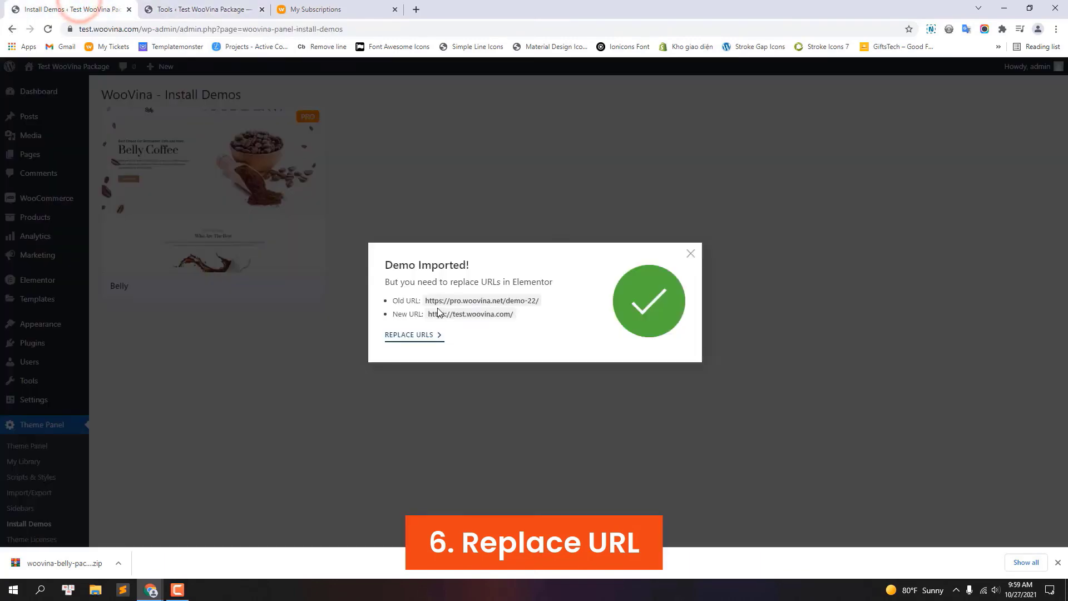
drag(464, 302, 540, 303)
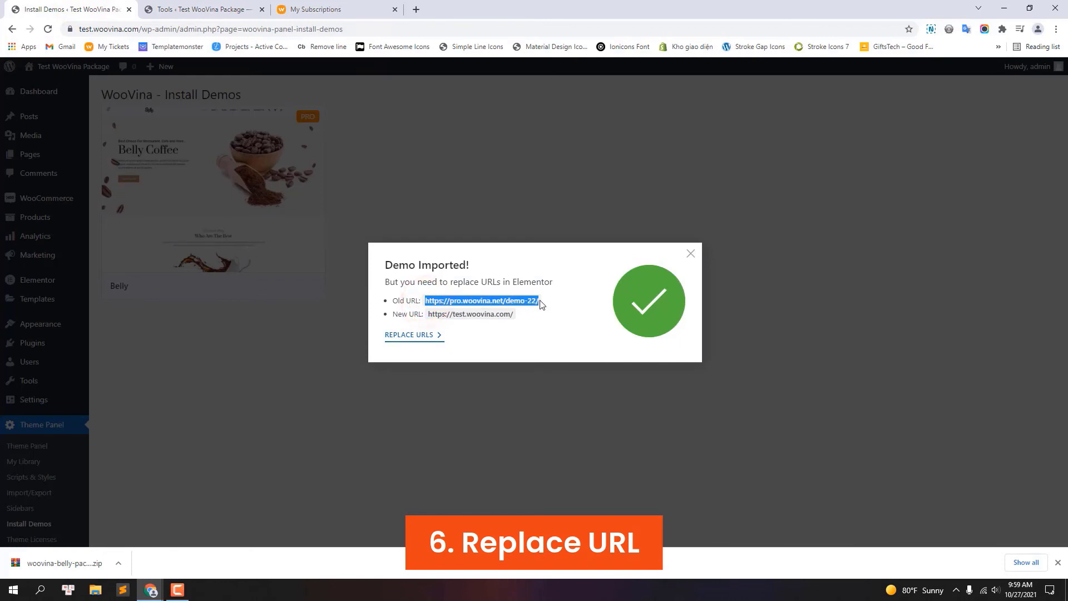
right_click(533, 301)
click(553, 307)
click(167, 9)
right_click(269, 134)
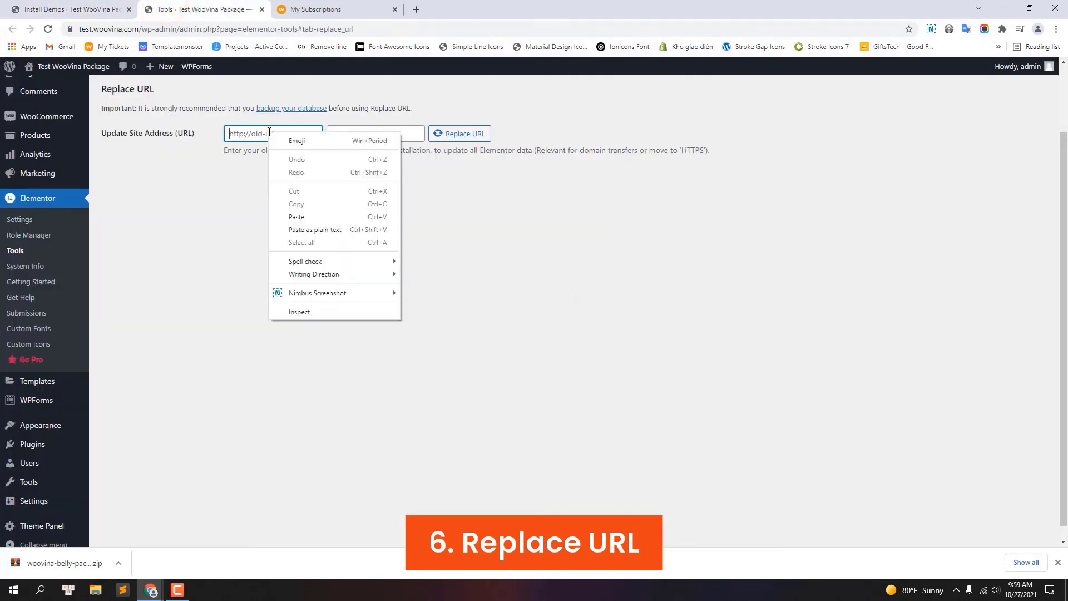
click(308, 222)
click(73, 8)
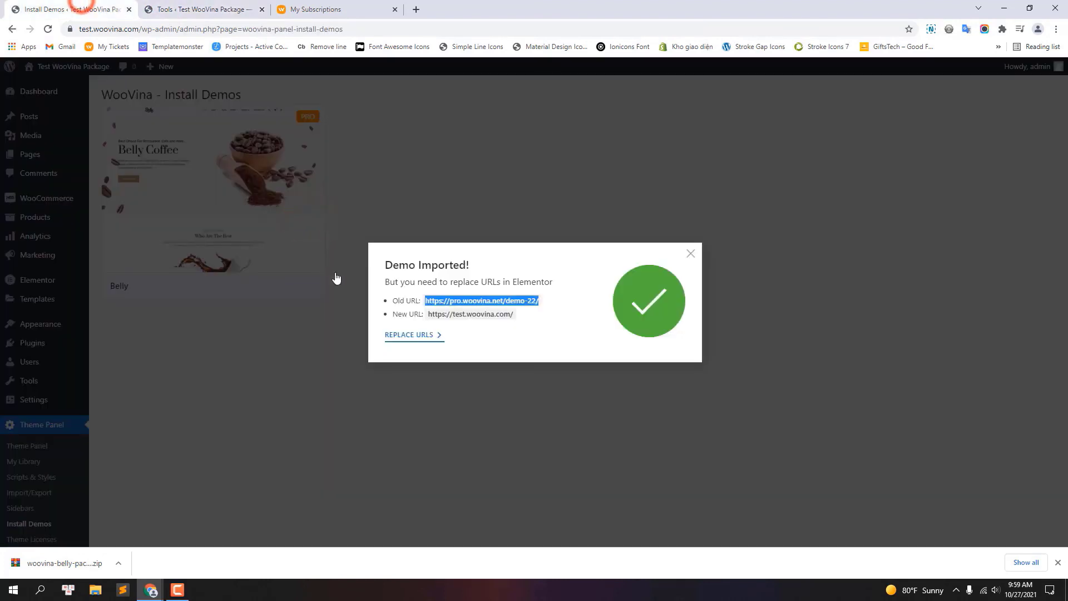
drag(429, 313, 513, 315)
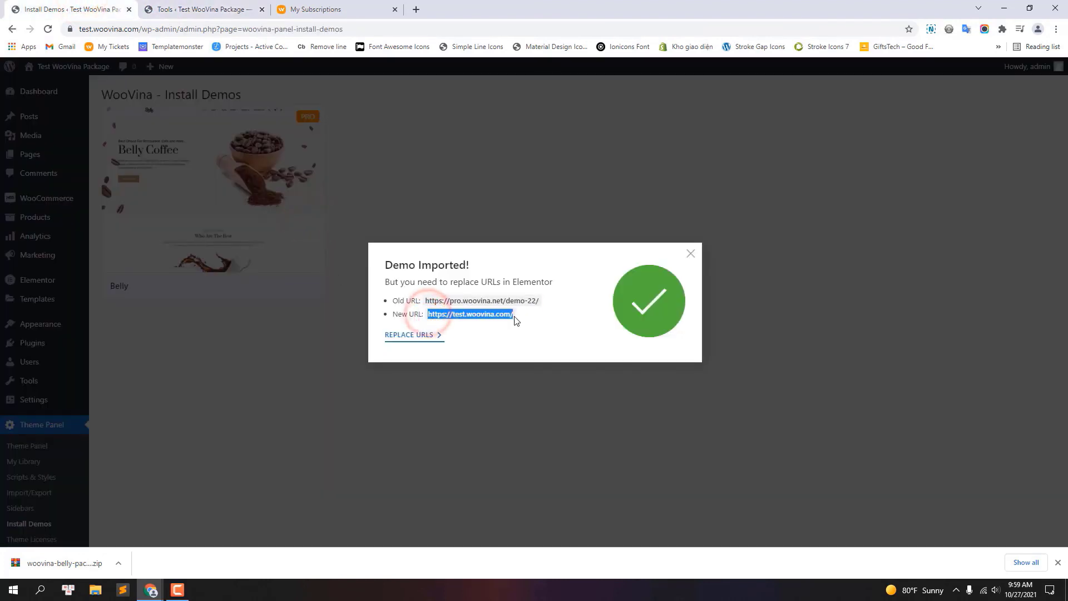
right_click(518, 319)
click(529, 321)
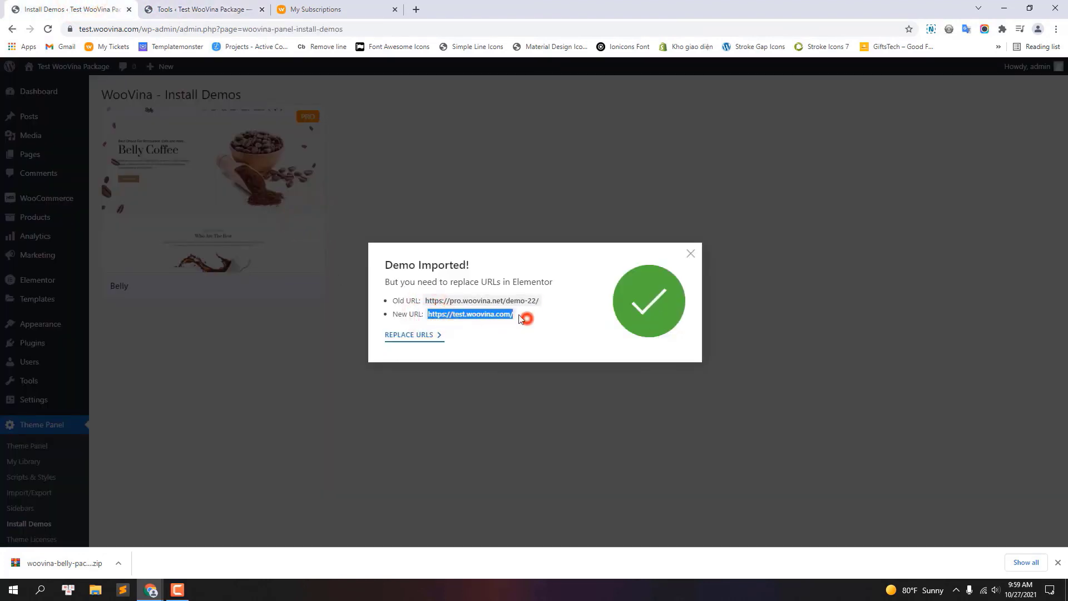
click(167, 9)
right_click(358, 134)
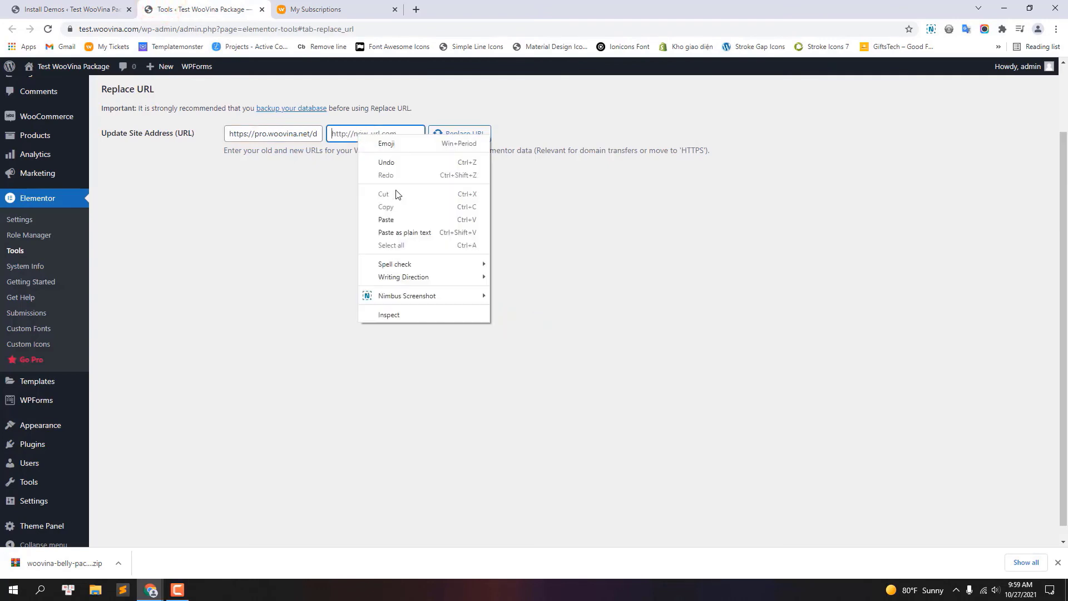
click(389, 217)
click(459, 134)
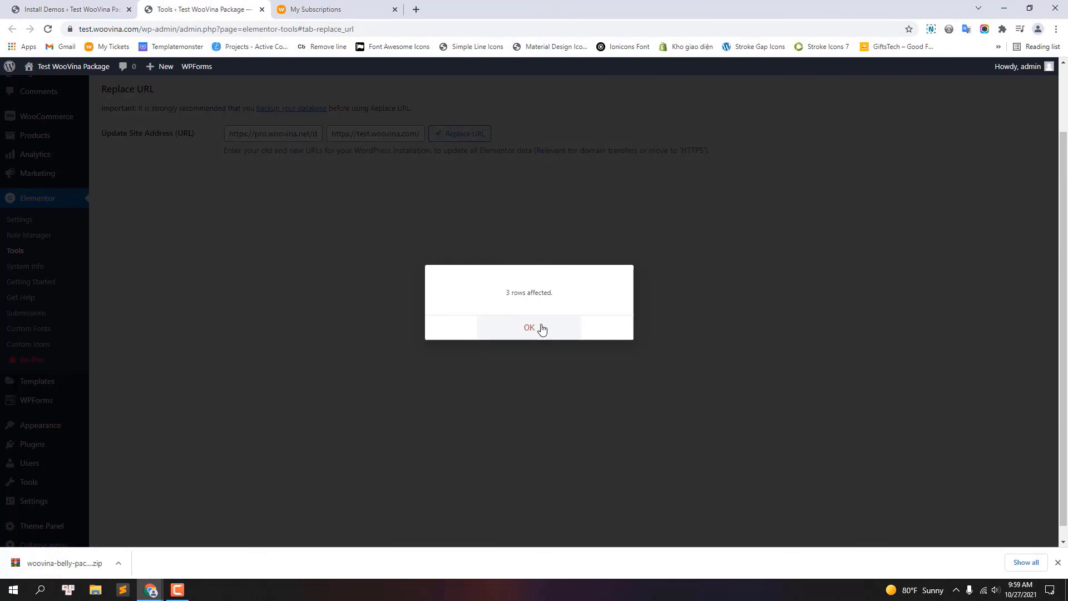
click(541, 328)
Step: Visit the site's front end and look over the imported Belly home page from top to bottom
click(84, 66)
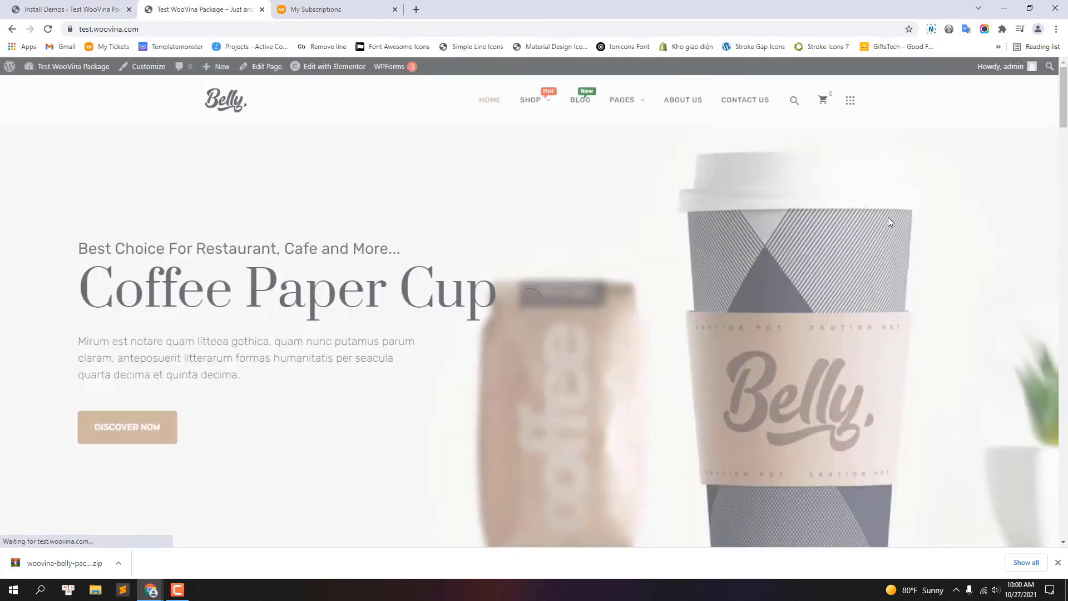
drag(1062, 94, 1064, 526)
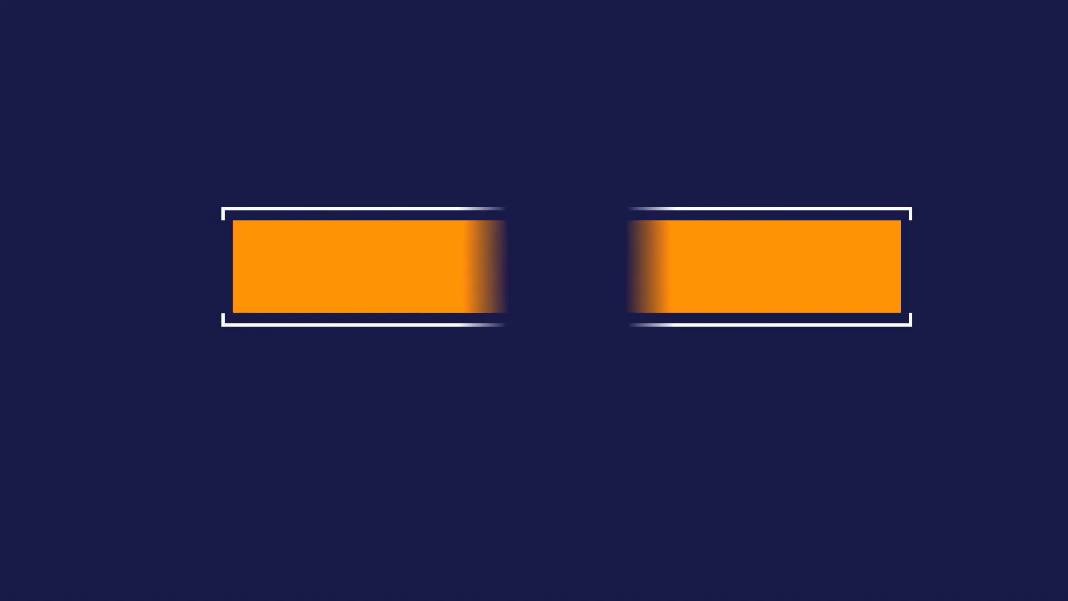